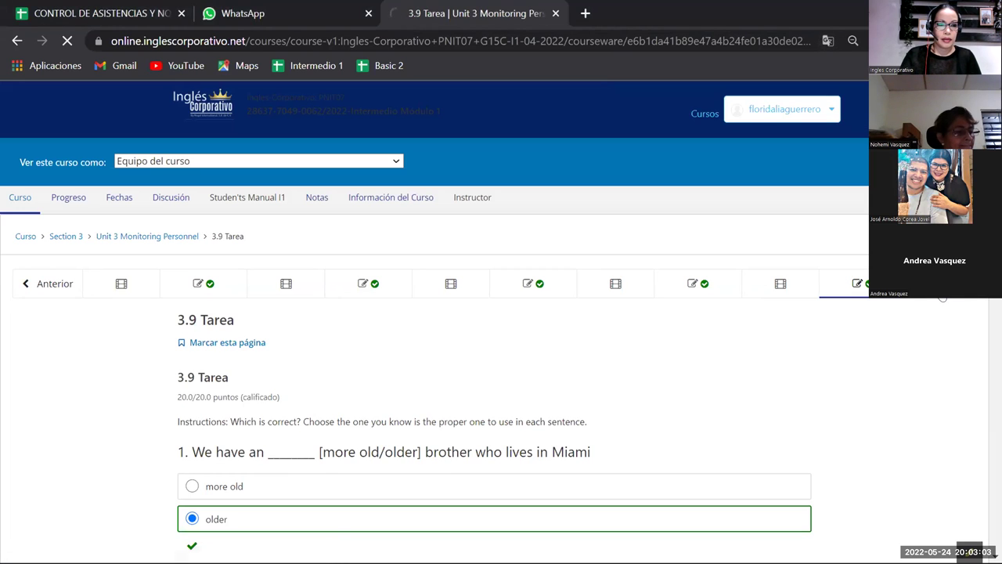
Open the 4.1 Tarea exercise of Unit 4 Personnel Training in Section 4 of the course.
left_click(66, 238)
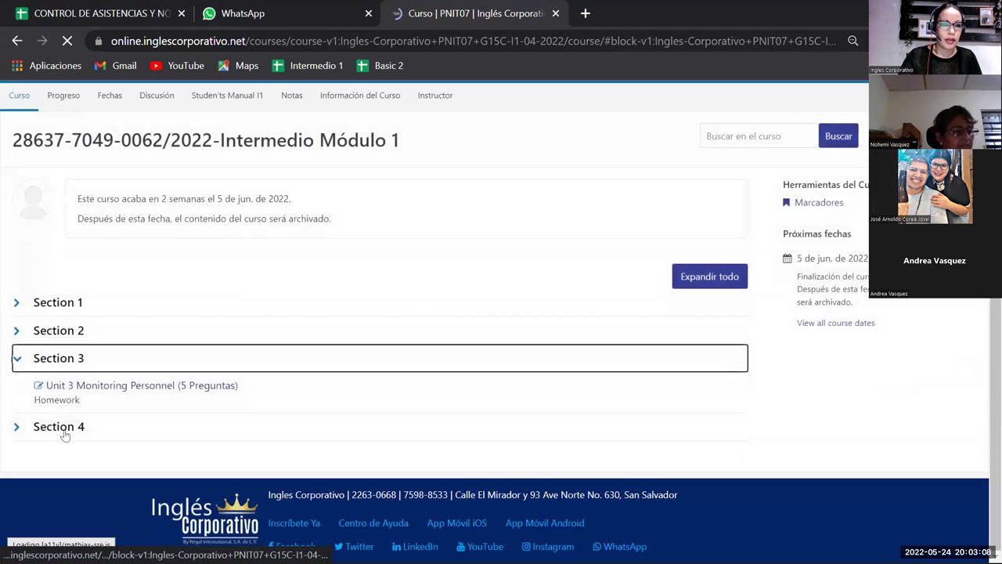
left_click(65, 429)
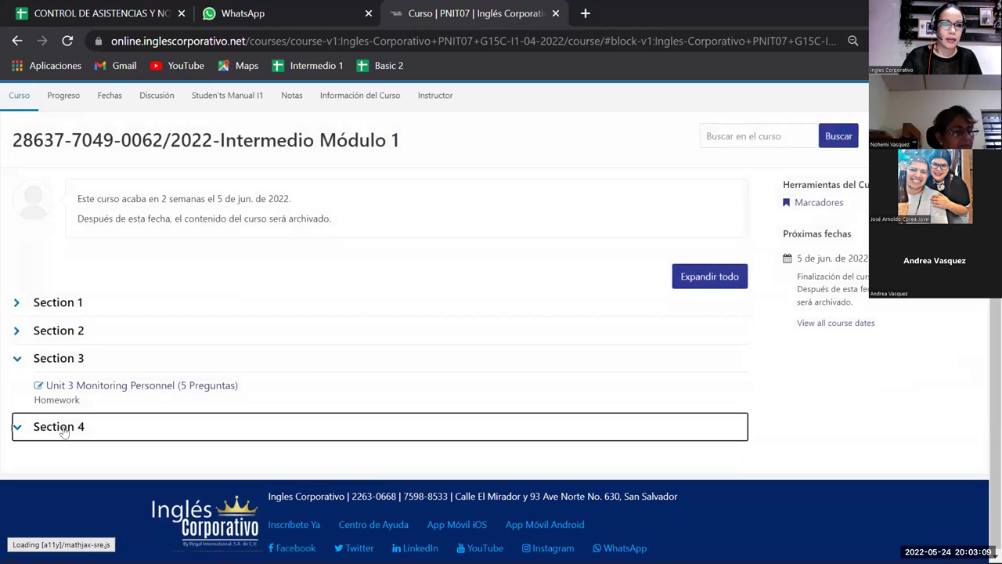
left_click(74, 393)
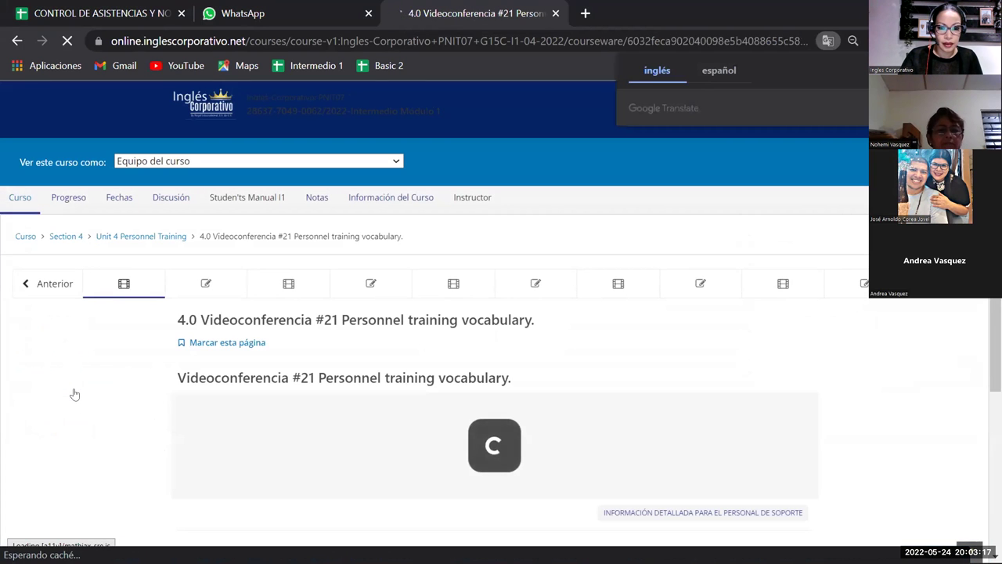
left_click(190, 289)
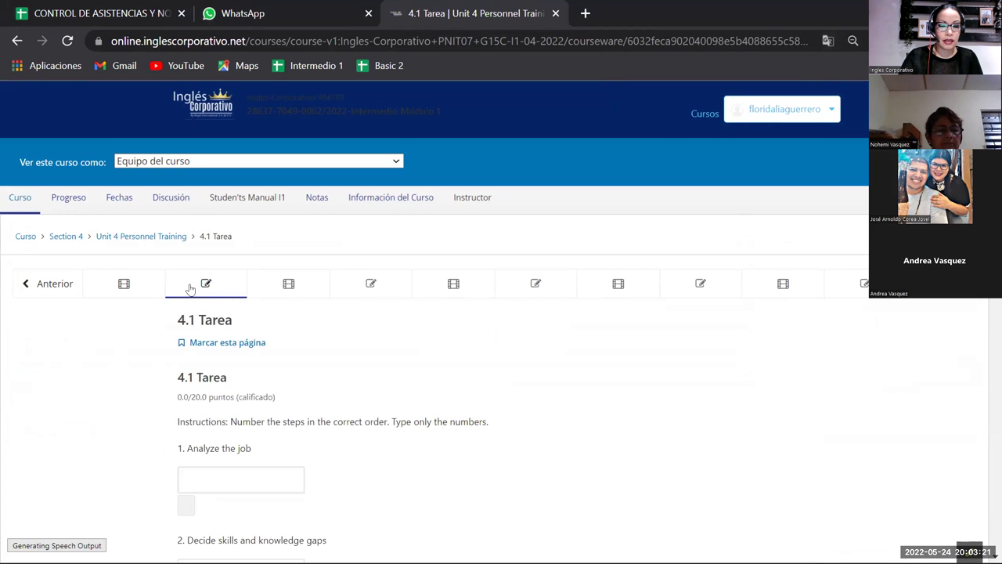
Read the 4.1 Tarea instructions and all six training steps that need ordering.
scroll(211, 289, "down", 2)
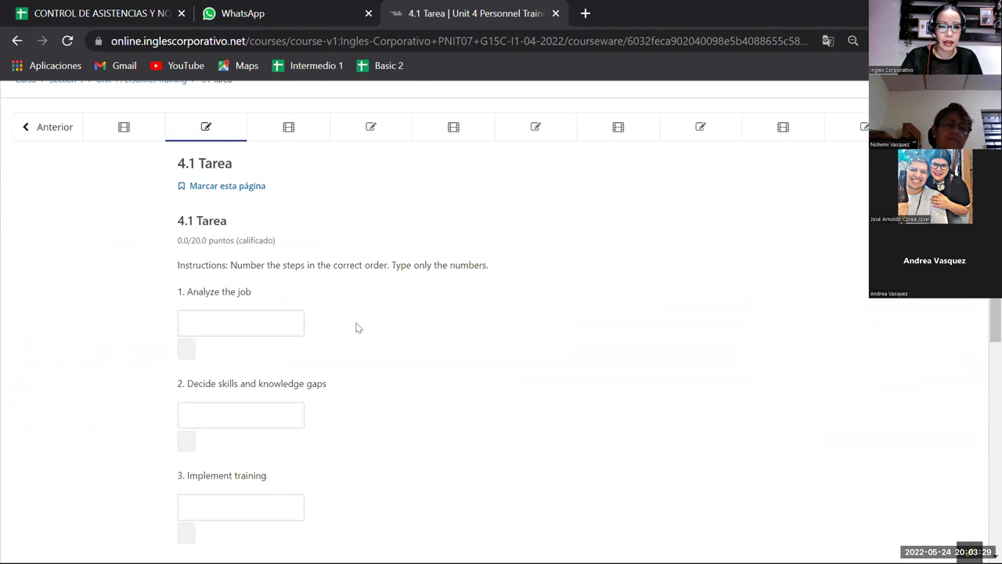
scroll(356, 327, "down", 1)
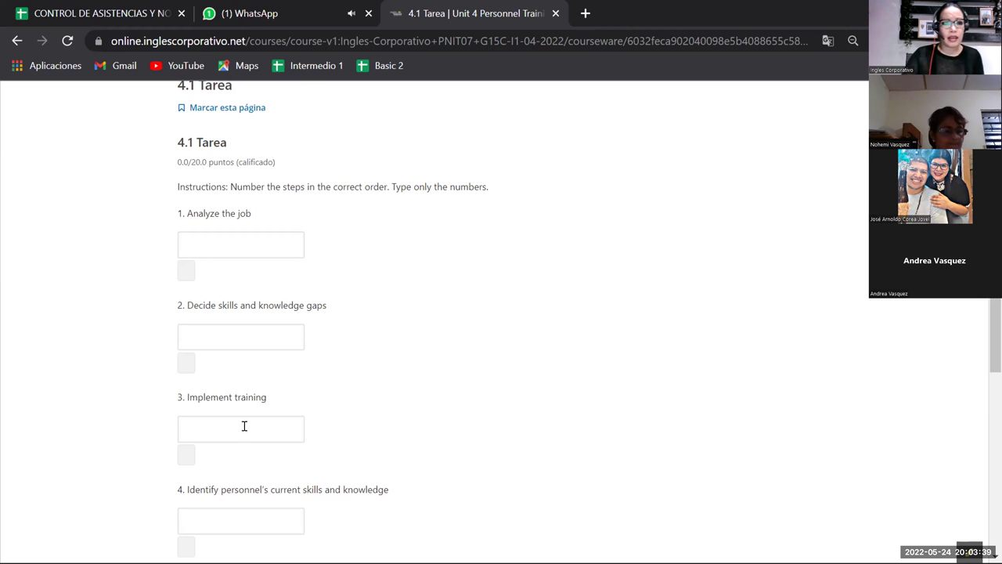
scroll(235, 486, "down", 2)
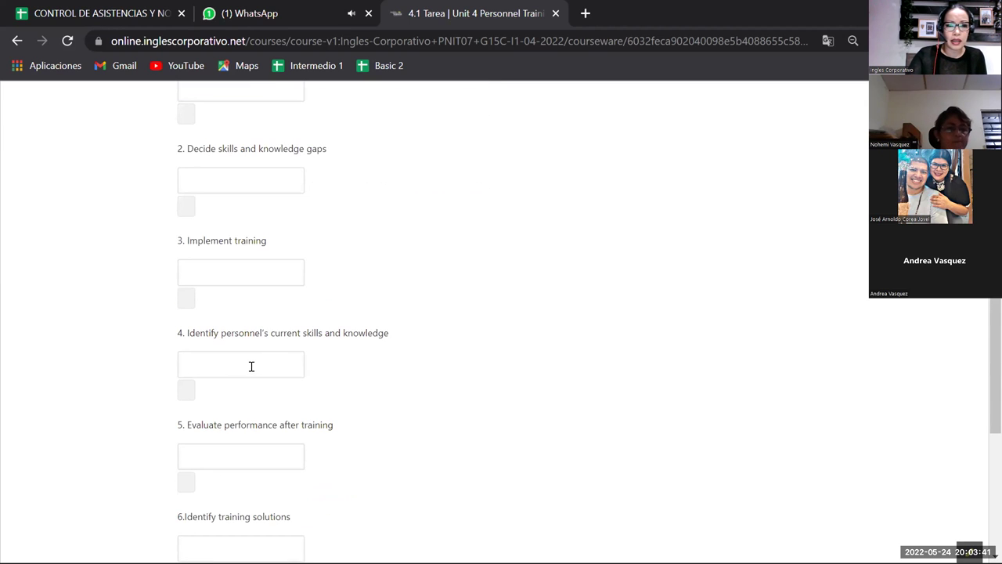
scroll(261, 401, "down", 1)
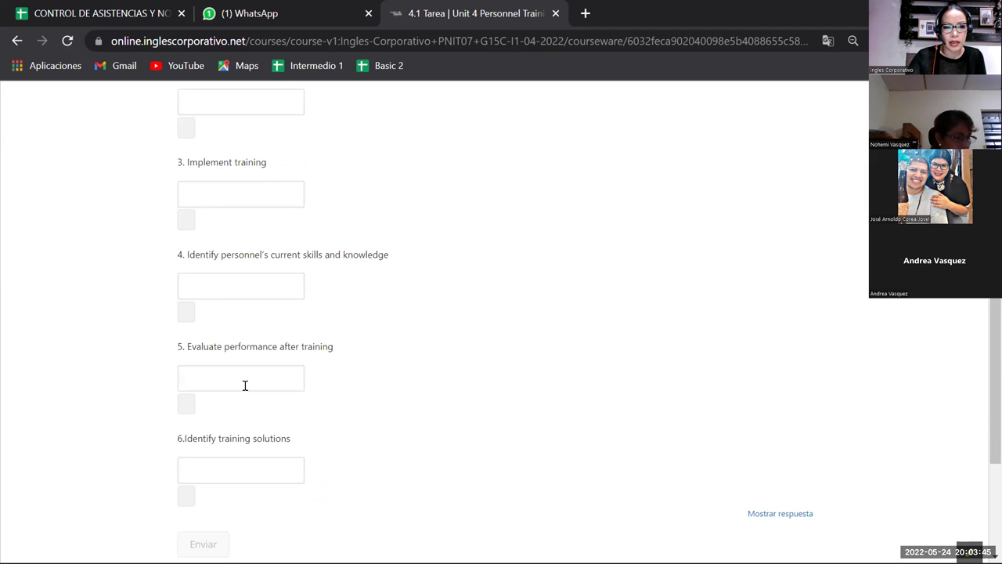
scroll(248, 385, "down", 1)
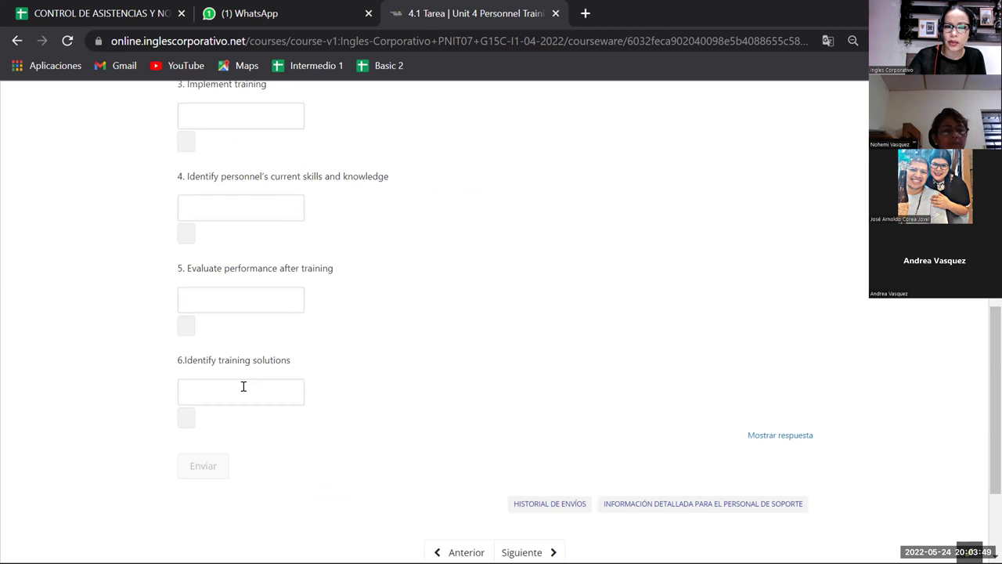
scroll(244, 386, "up", 4)
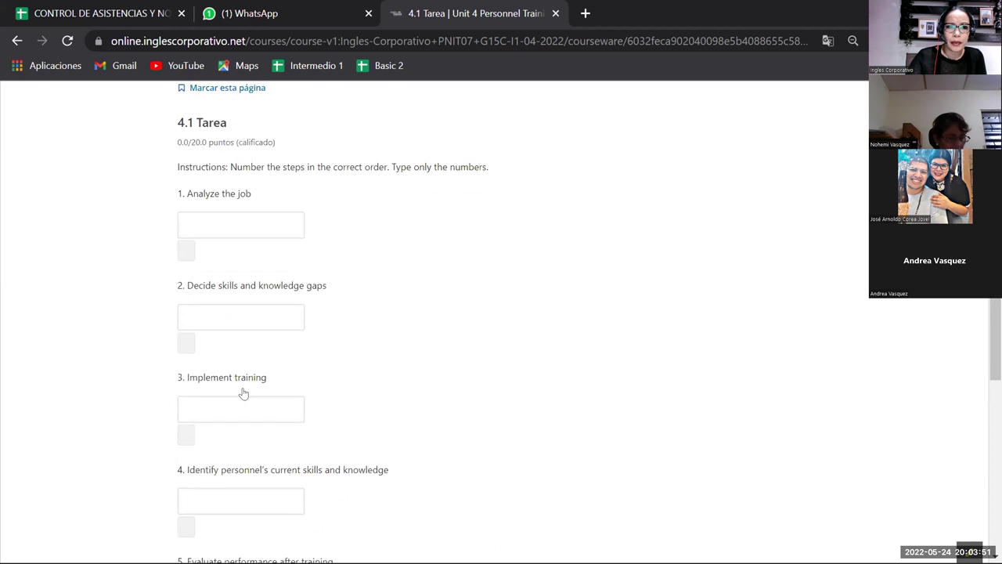
scroll(238, 392, "down", 1)
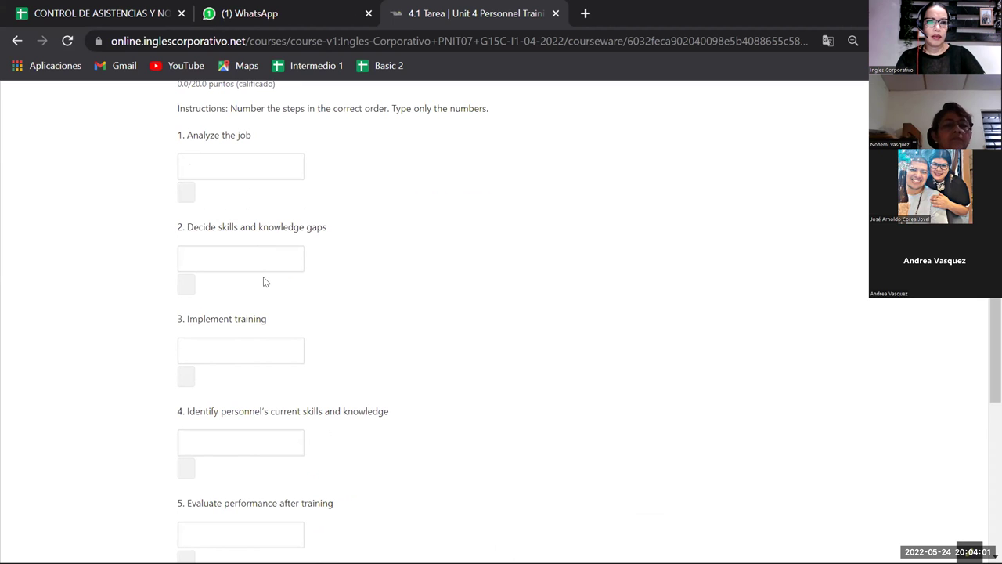
Number "Analyze the job" as 1 and "Identify personnel's current skills and knowledge" as 2.
left_click(185, 195)
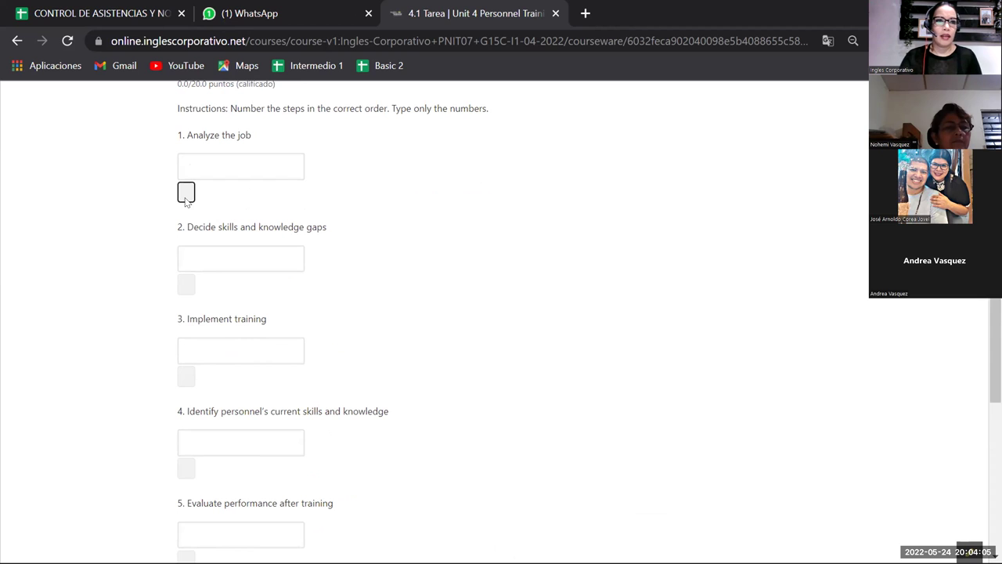
left_click(181, 164)
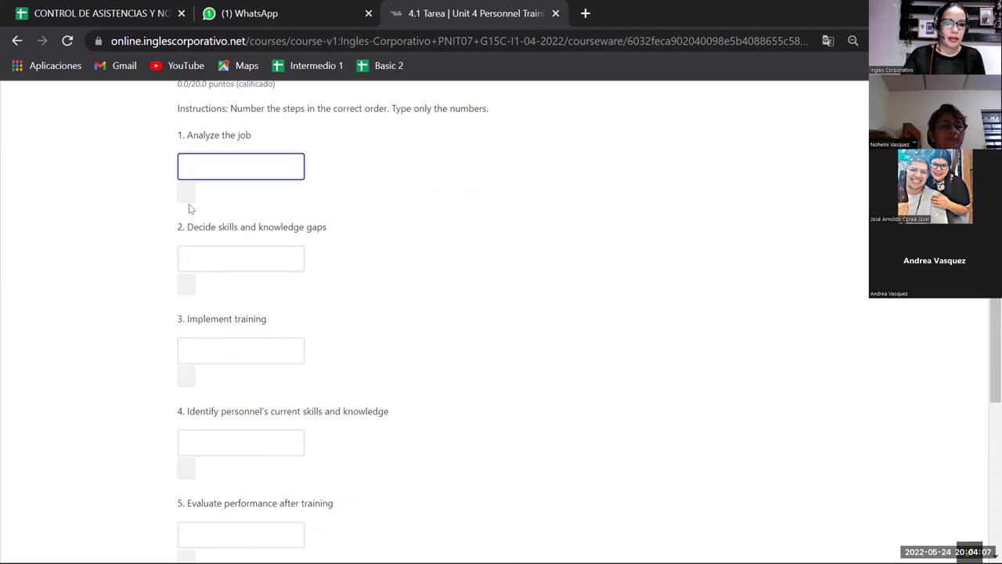
type("1")
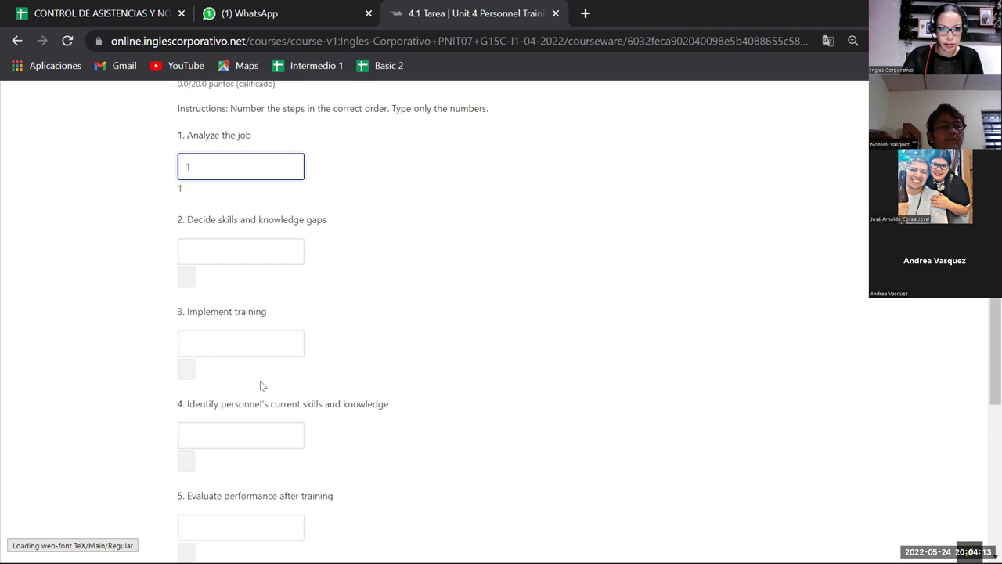
left_click(202, 432)
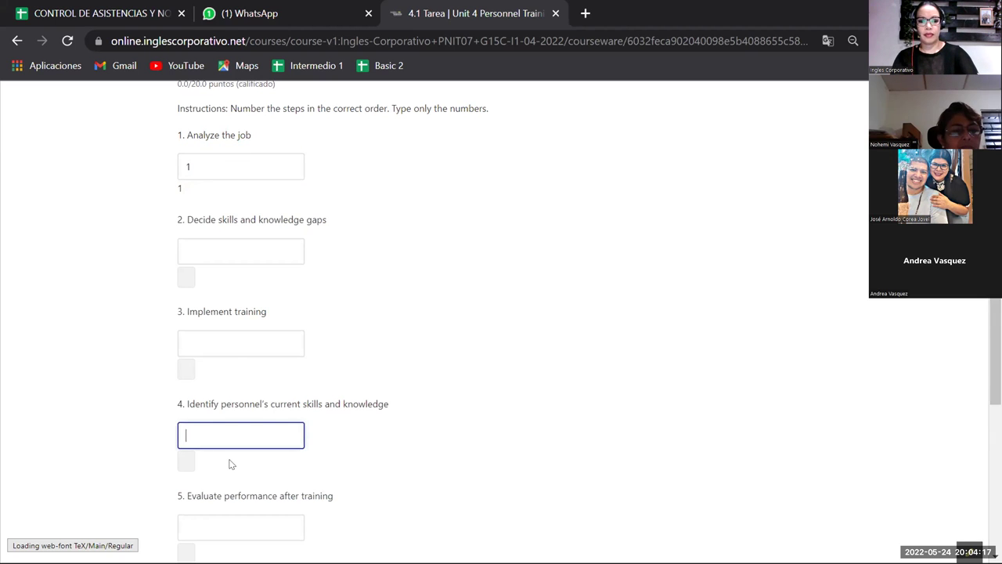
type("2")
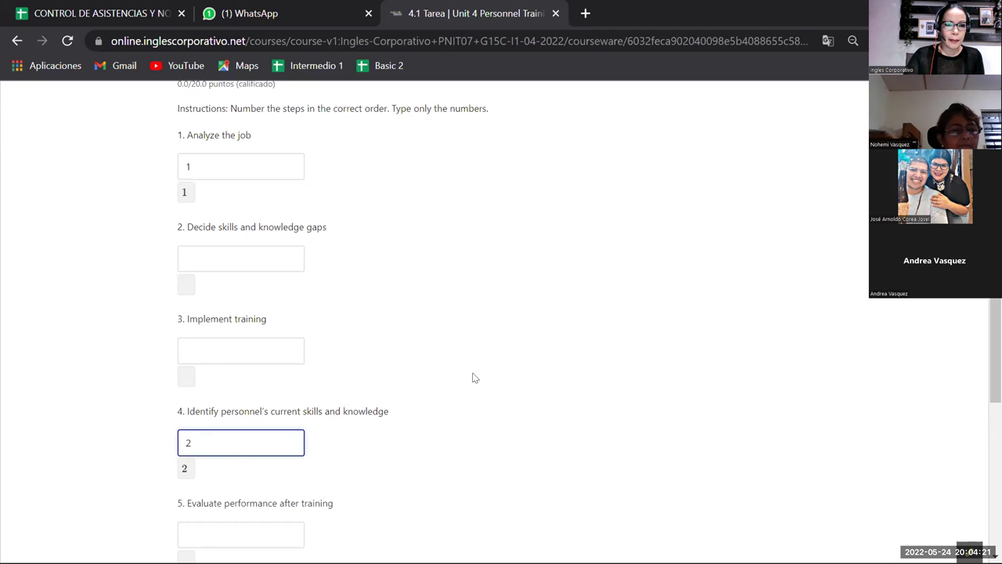
Number "Decide skills and knowledge gaps" as 3 and "Identify training solutions" as 4.
scroll(473, 378, "down", 1)
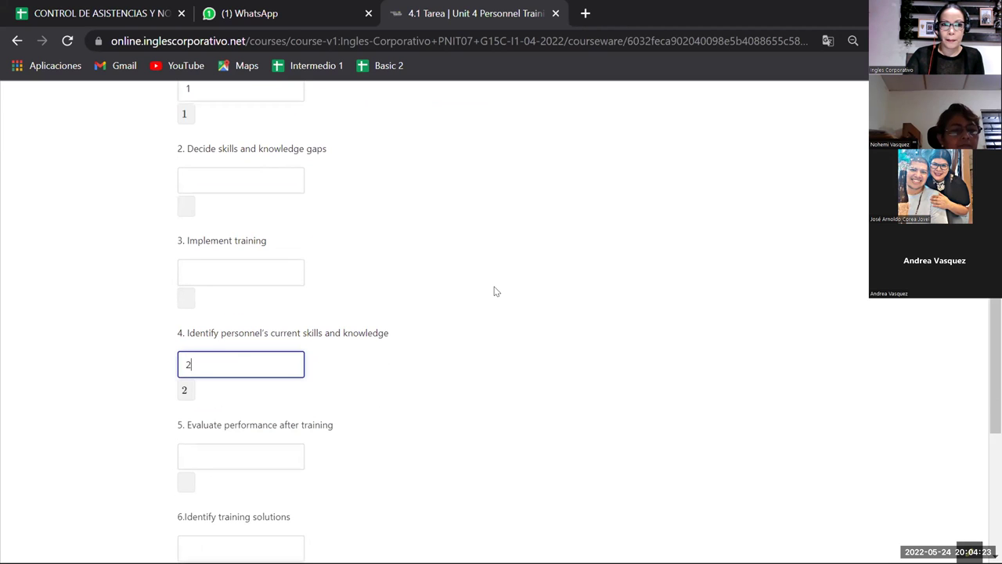
scroll(494, 292, "up", 1)
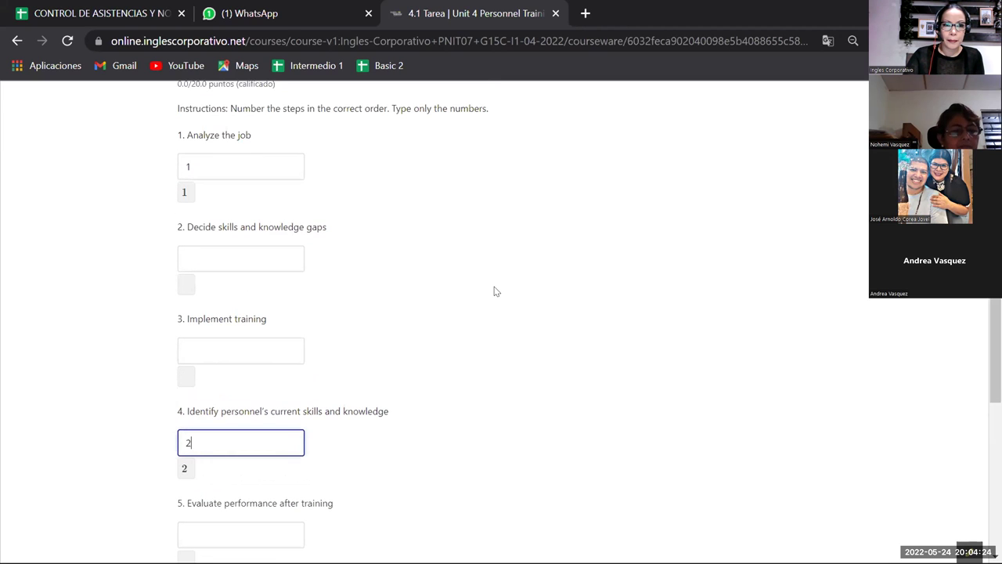
left_click(207, 260)
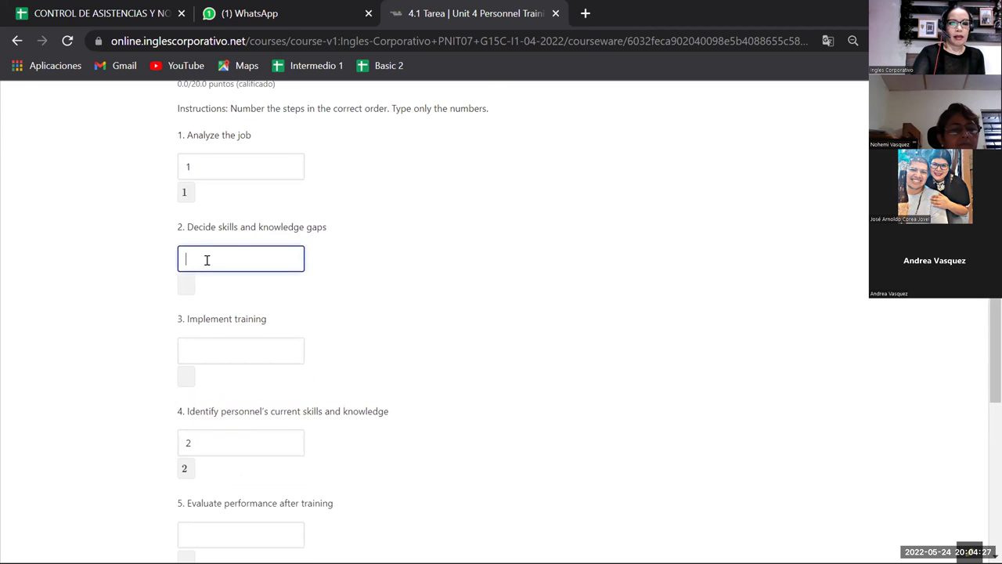
type("3")
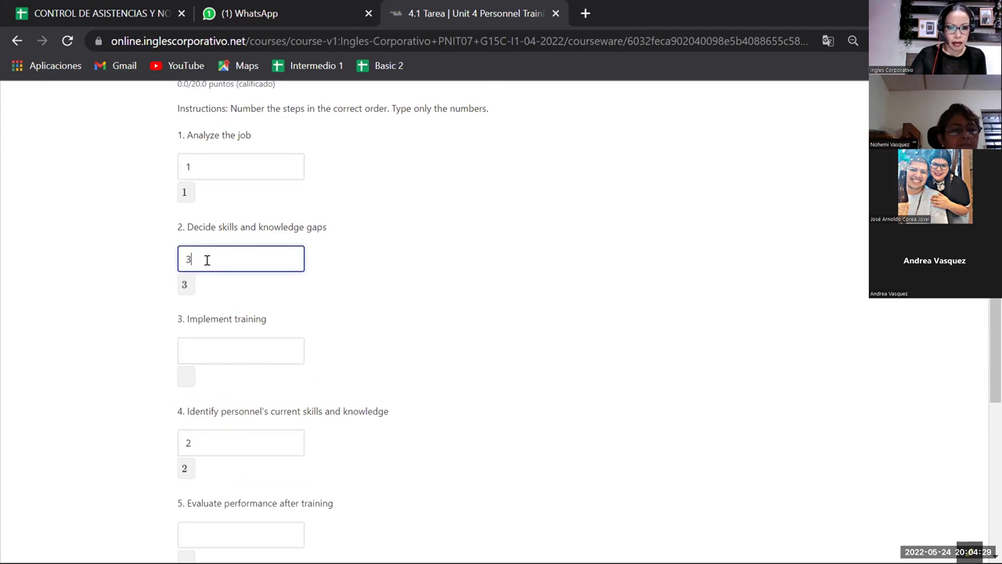
scroll(219, 347, "down", 1)
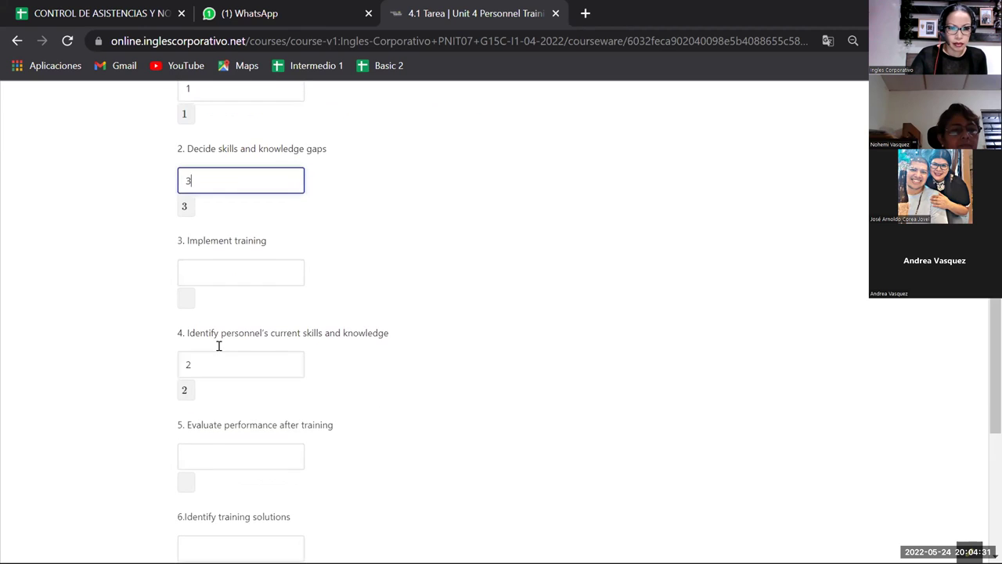
scroll(219, 347, "up", 1)
scroll(220, 352, "down", 2)
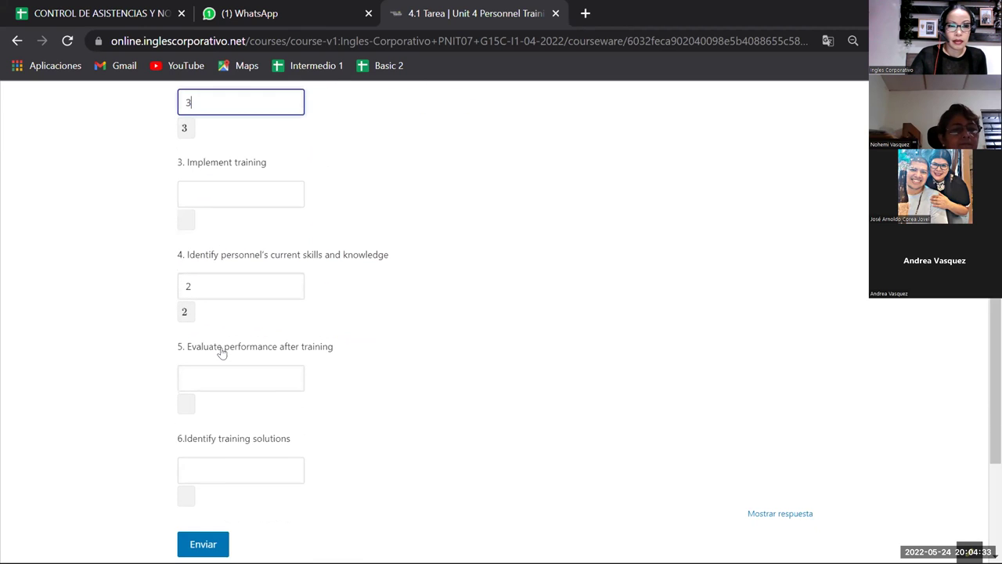
left_click(198, 471)
type("4")
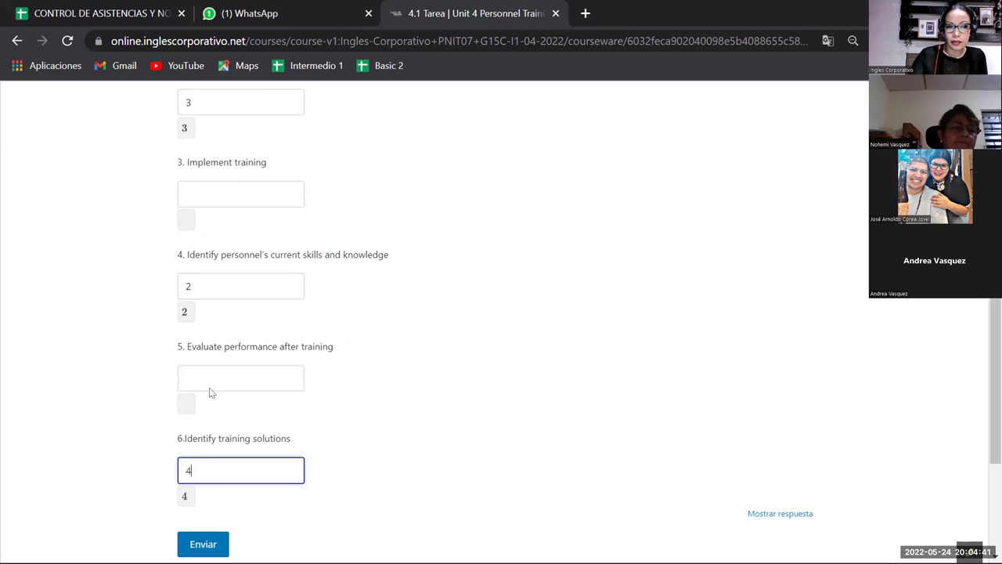
Number "Implement training" as 5 and "Evaluate performance after training" as 6, and submit the exercise.
left_click(212, 184)
type("5")
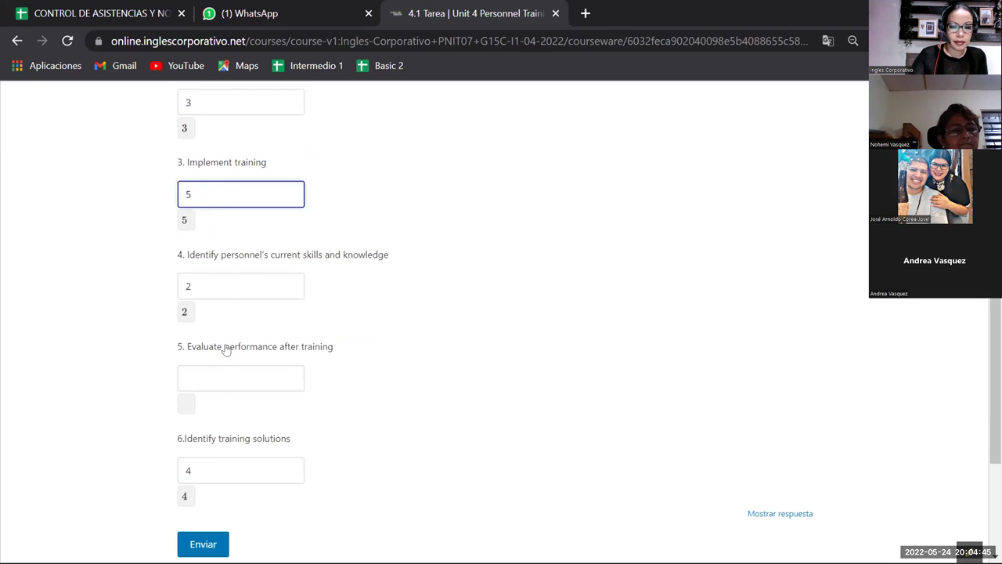
left_click(216, 377)
type("6")
left_click(202, 544)
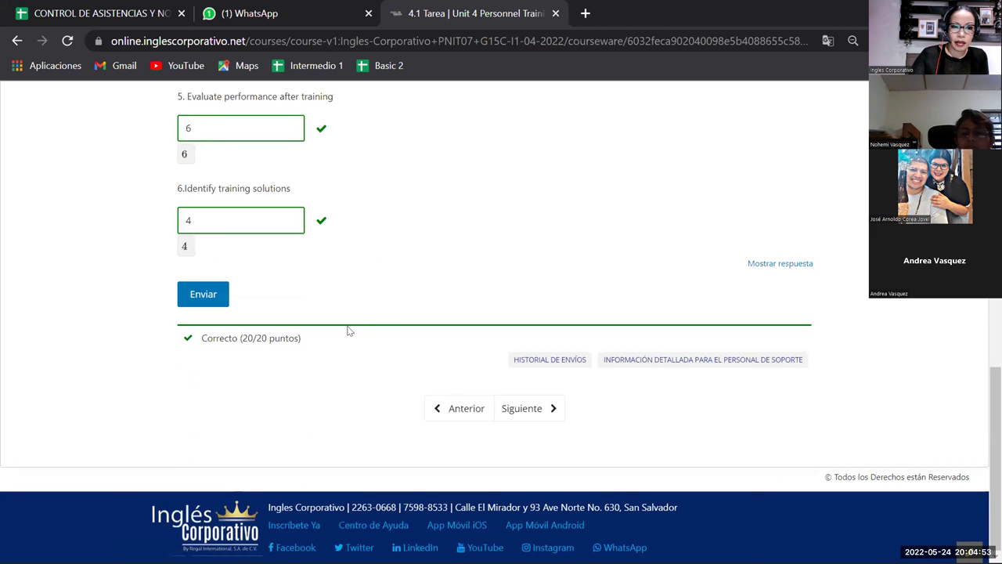
Go over the graded 4.1 answers and open the 4.3 Tarea exercise of the same unit.
scroll(349, 330, "up", 3)
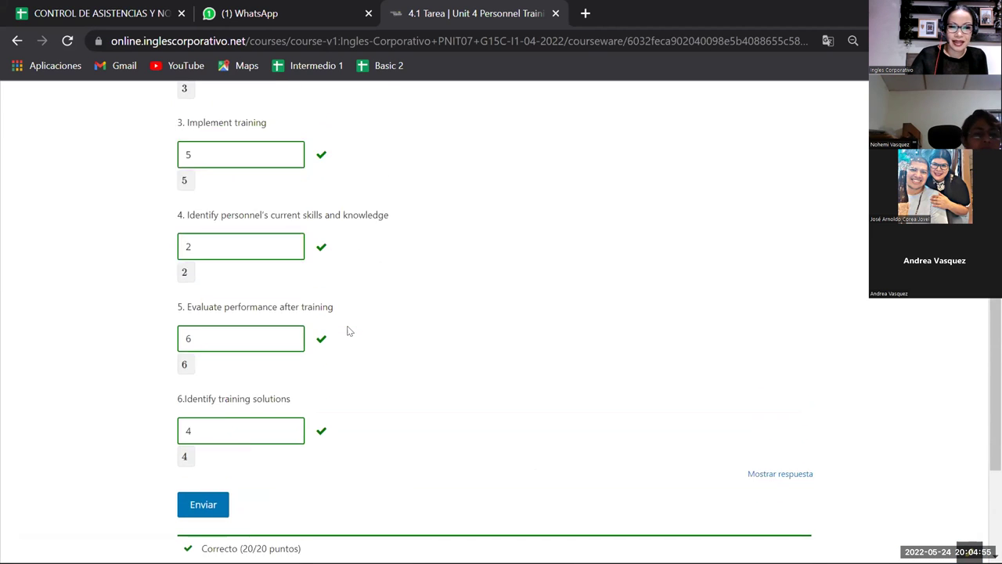
scroll(349, 330, "up", 1)
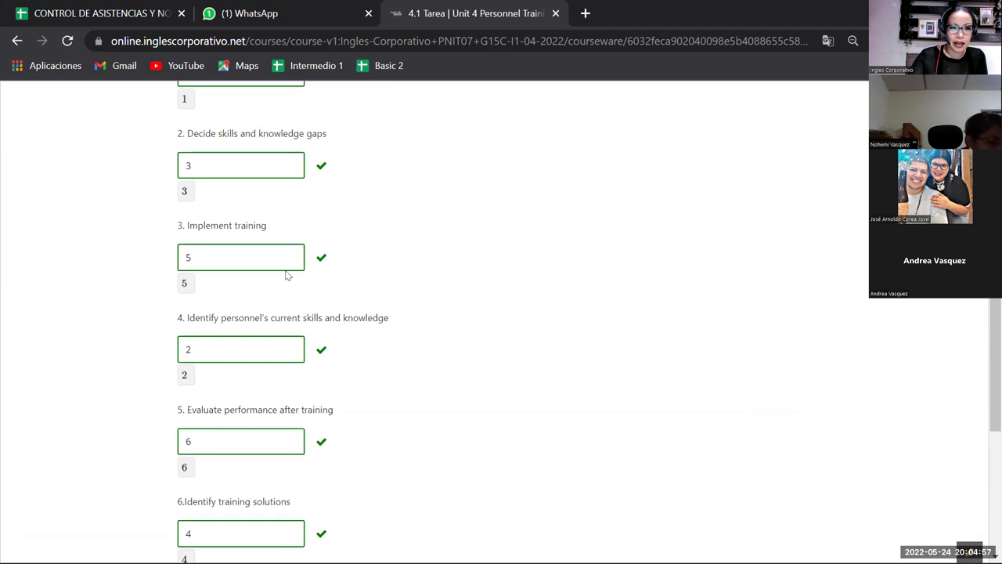
scroll(287, 274, "up", 1)
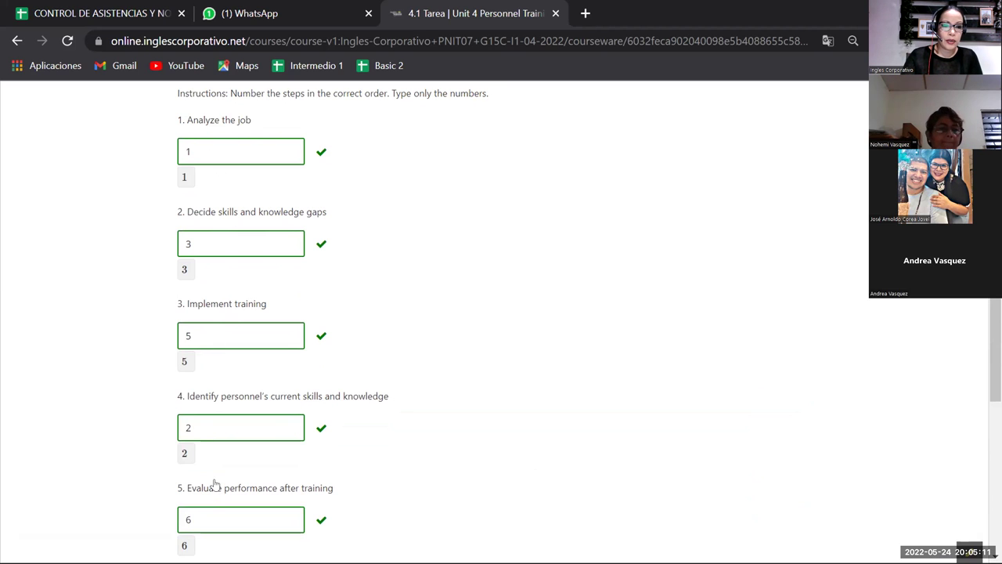
scroll(208, 519, "down", 2)
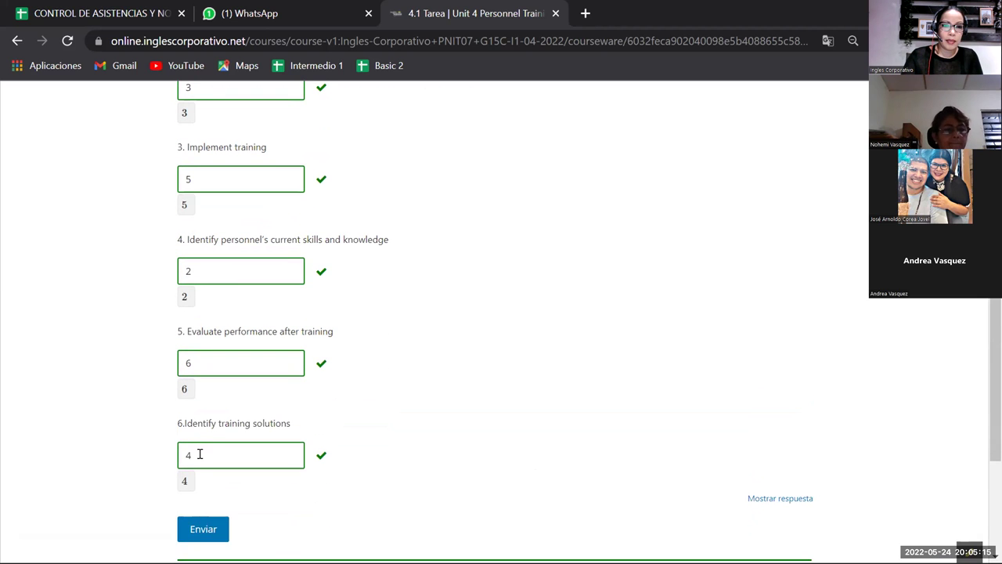
scroll(200, 454, "up", 6)
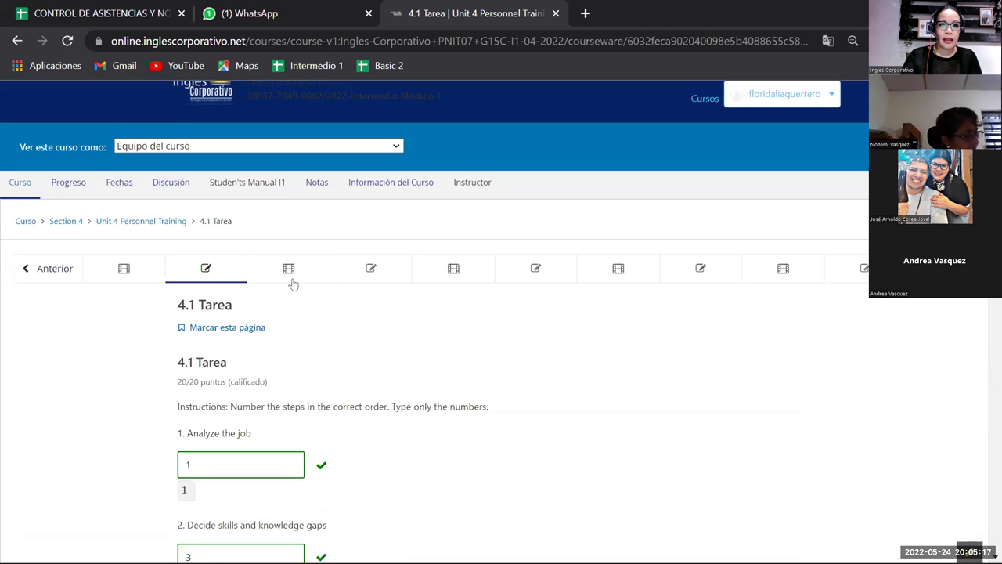
left_click(350, 267)
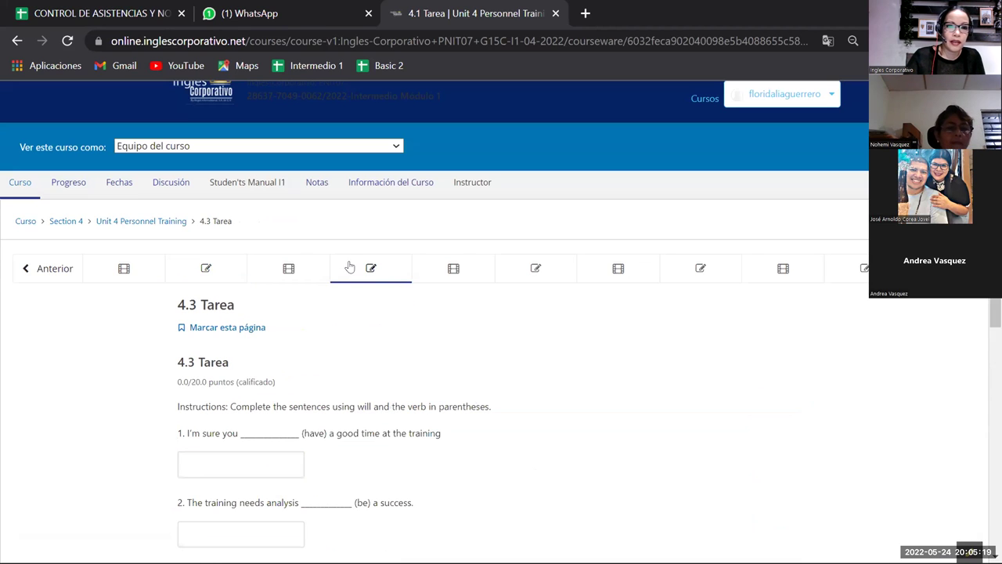
Answer sentence 1 of 4.3 Tarea with "will have" and sentence 2 with "will be".
scroll(373, 339, "down", 1)
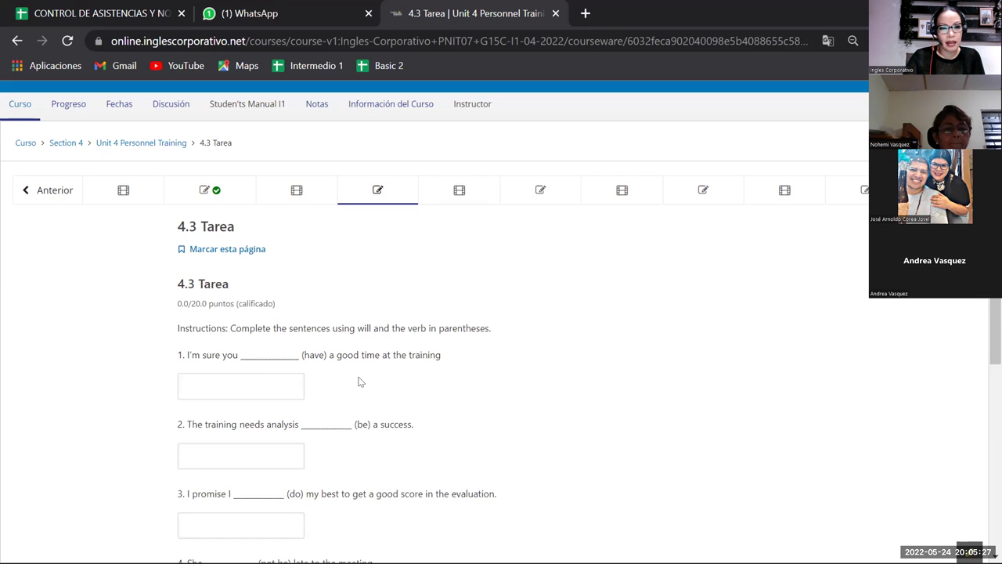
scroll(343, 390, "down", 2)
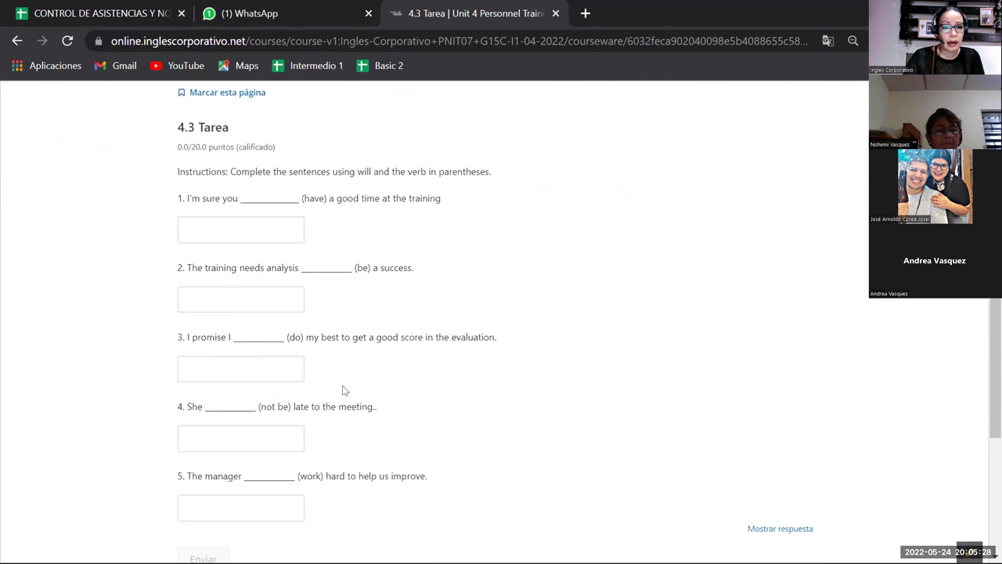
left_click(215, 234)
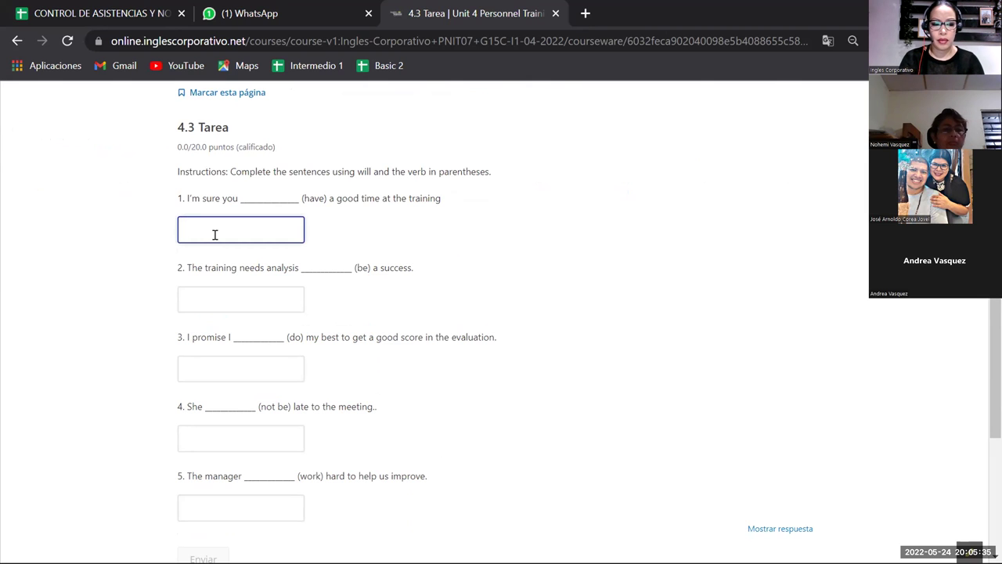
type("will ")
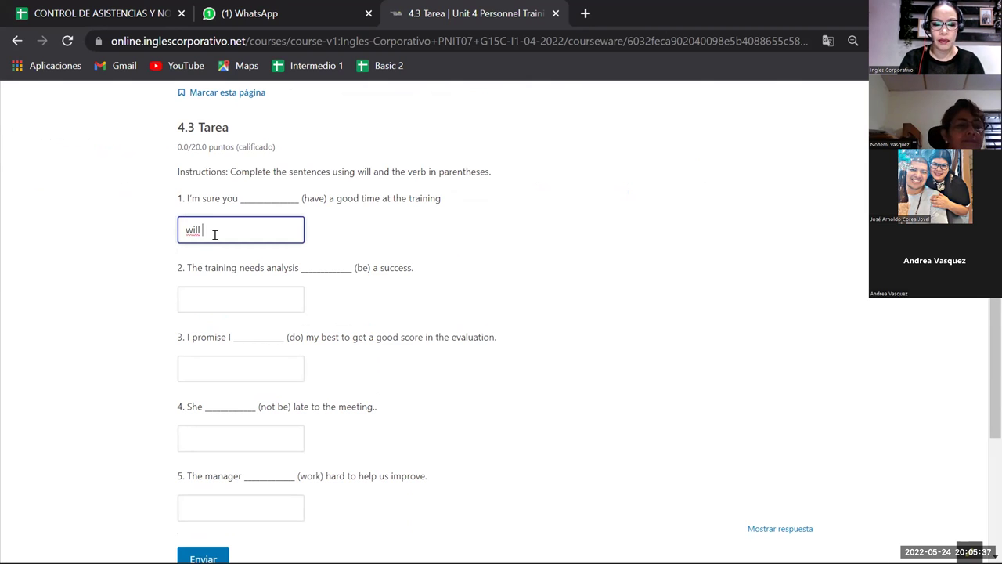
type("have")
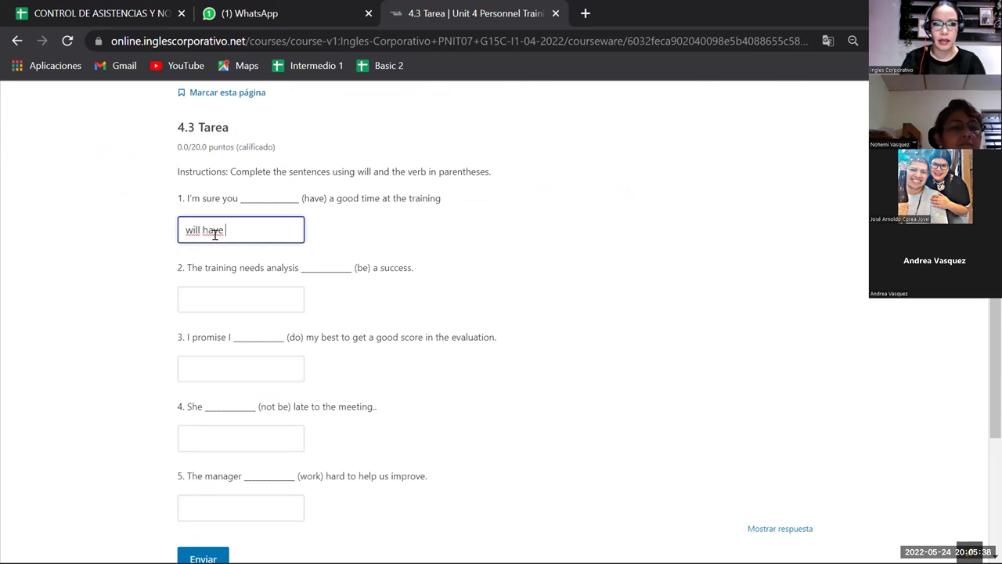
left_click(251, 294)
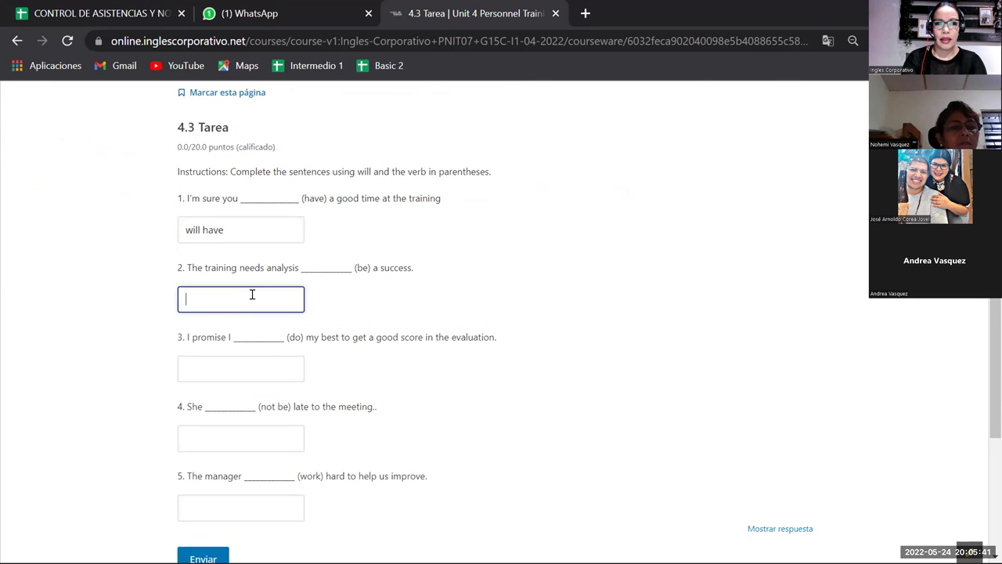
type("will be")
Answer sentence 3 with "will do" and sentence 4 with "will not be".
left_click(258, 358)
type("will do")
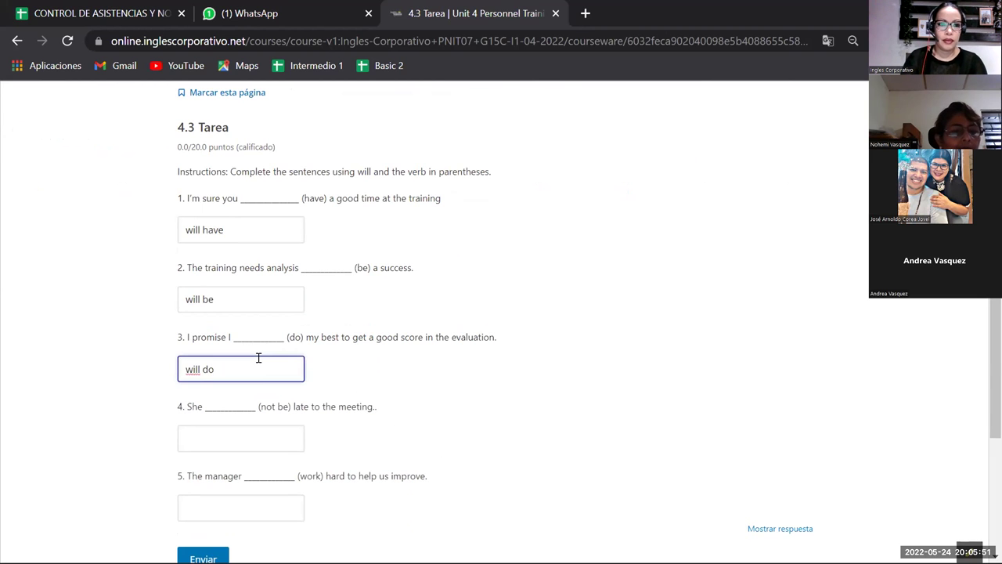
scroll(258, 358, "down", 1)
left_click(250, 359)
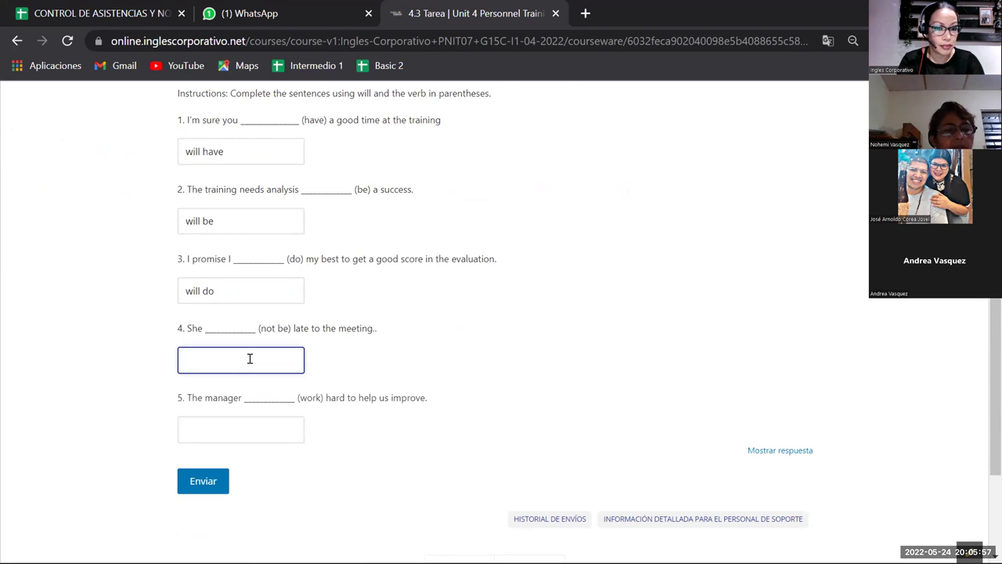
type("will ")
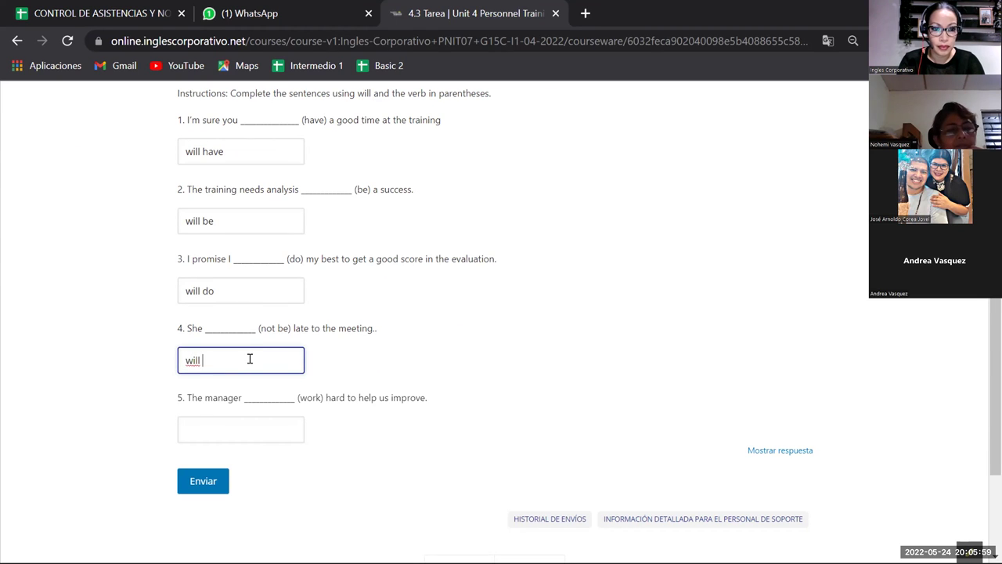
type("not be")
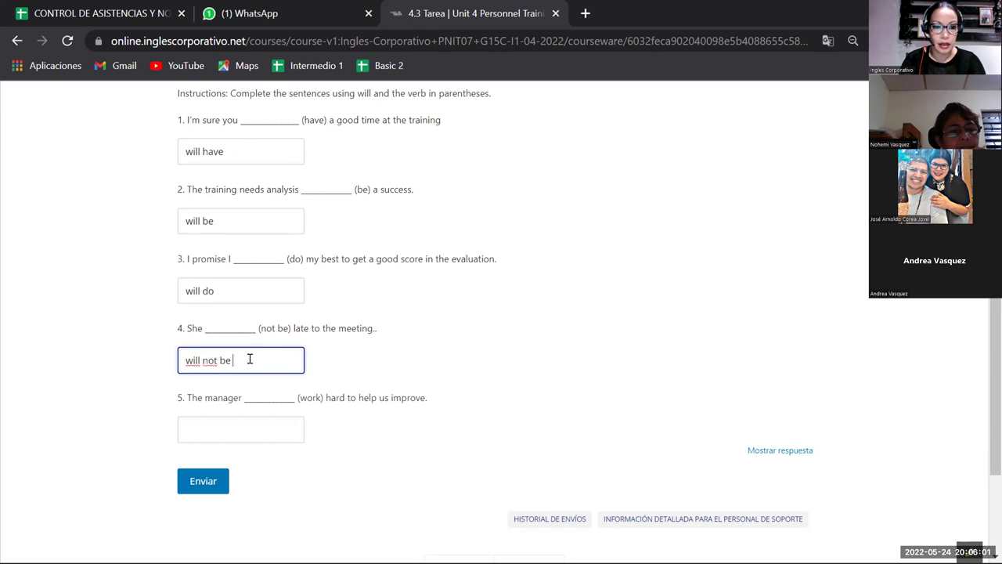
Answer sentence 5 with "will work" and submit the 4.3 Tarea exercise.
left_click(253, 432)
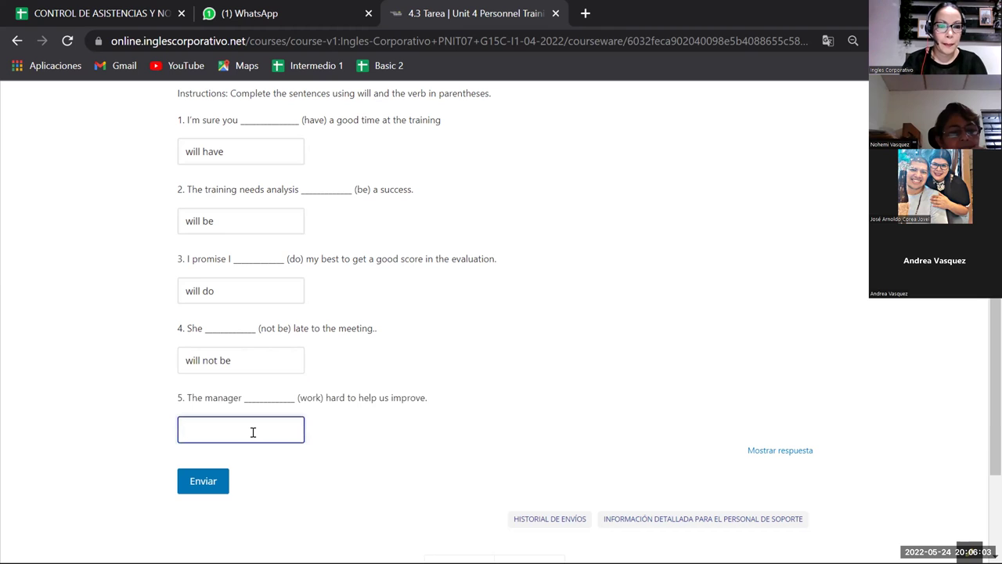
type("wi")
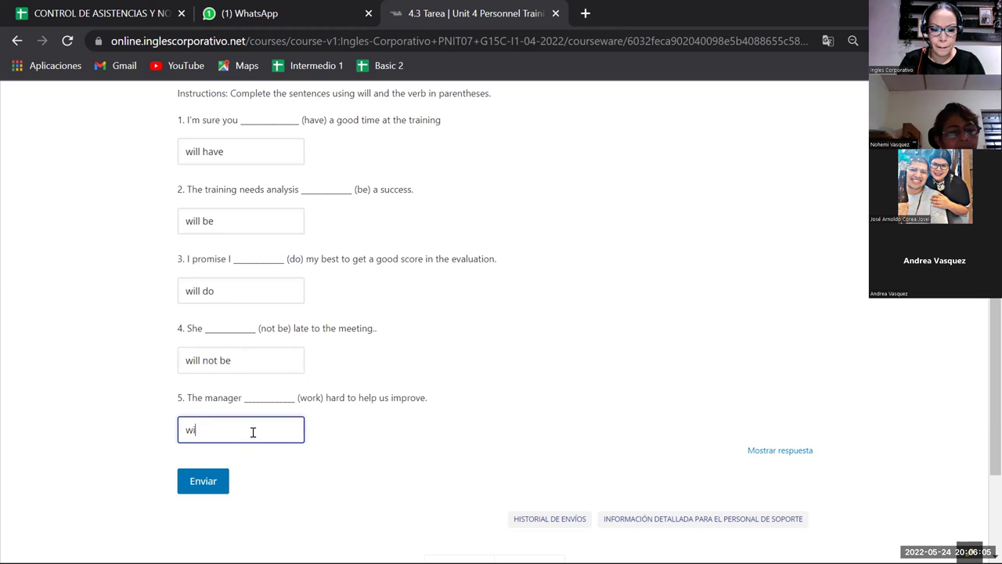
type("ll work")
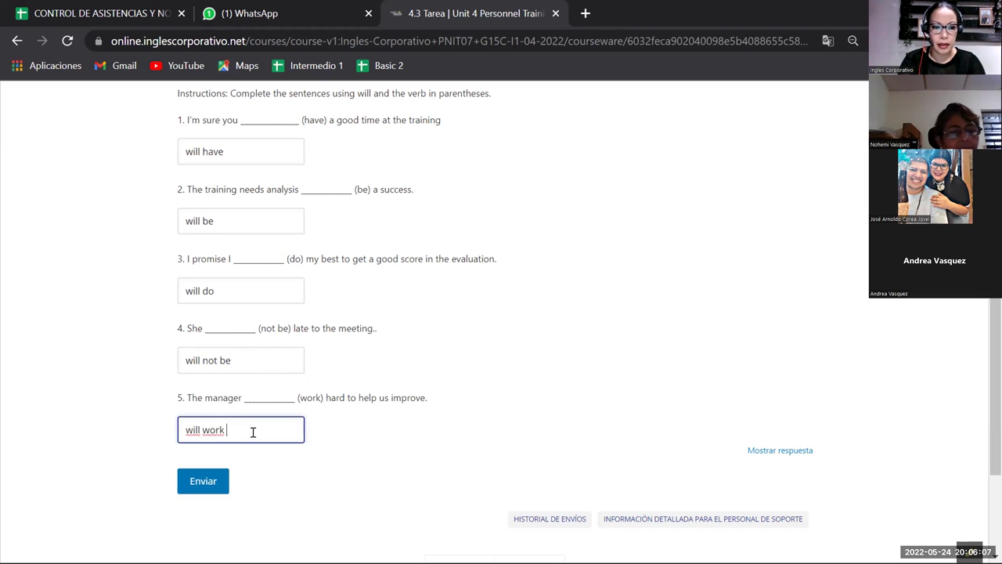
left_click(210, 473)
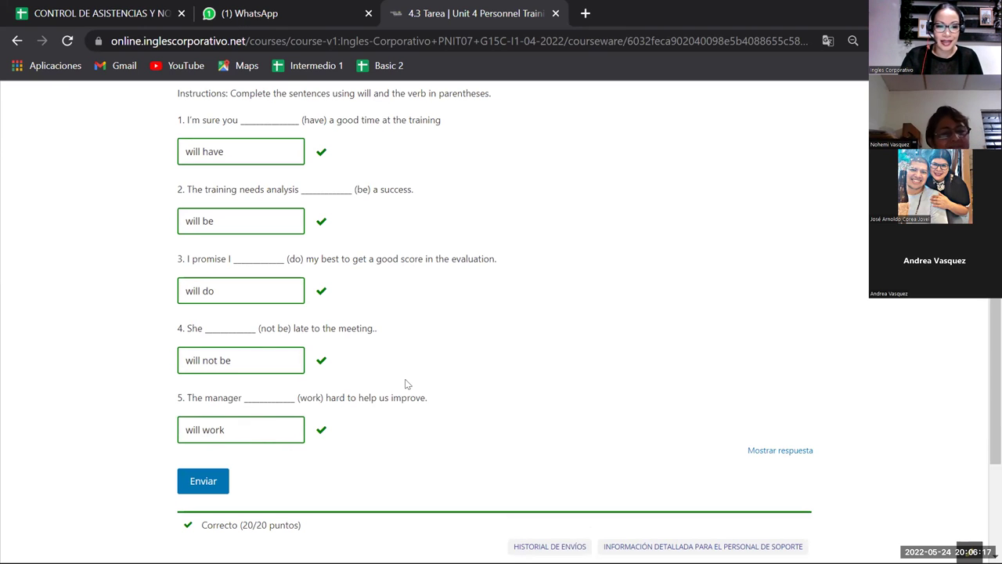
Open the 4.5 Tarea exercise of the same unit and answer sentence 1 with "will have".
scroll(418, 369, "up", 3)
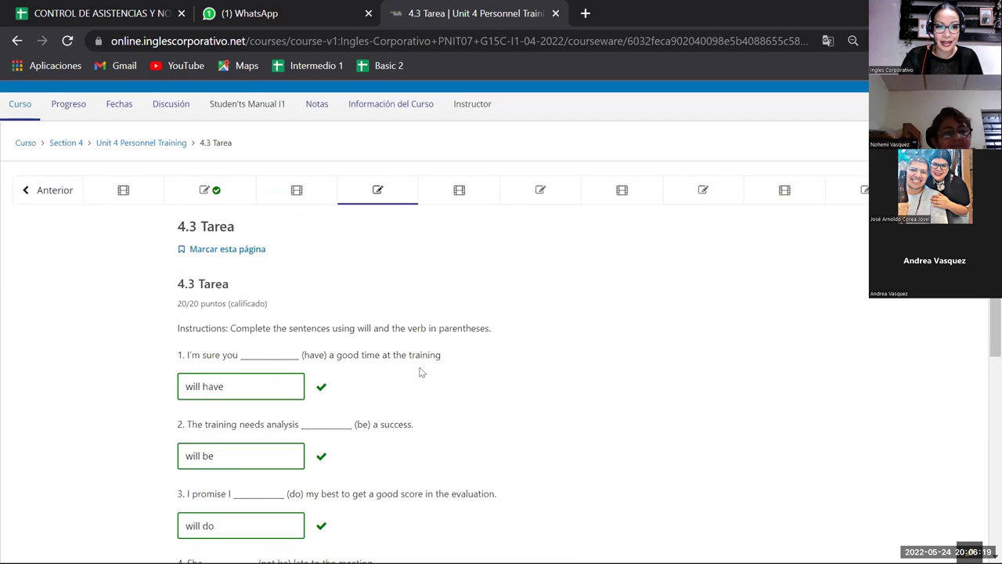
left_click(523, 193)
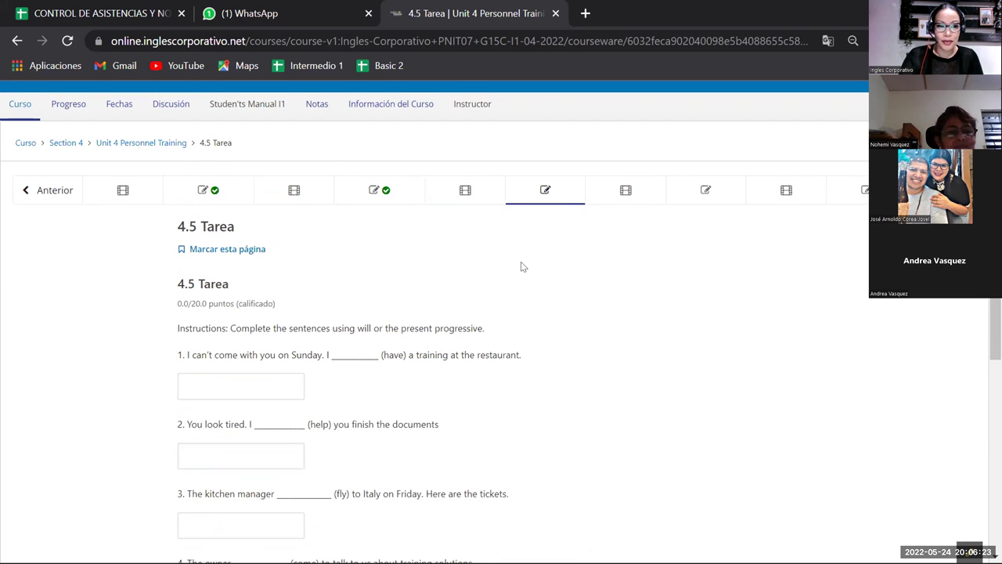
scroll(522, 267, "down", 1)
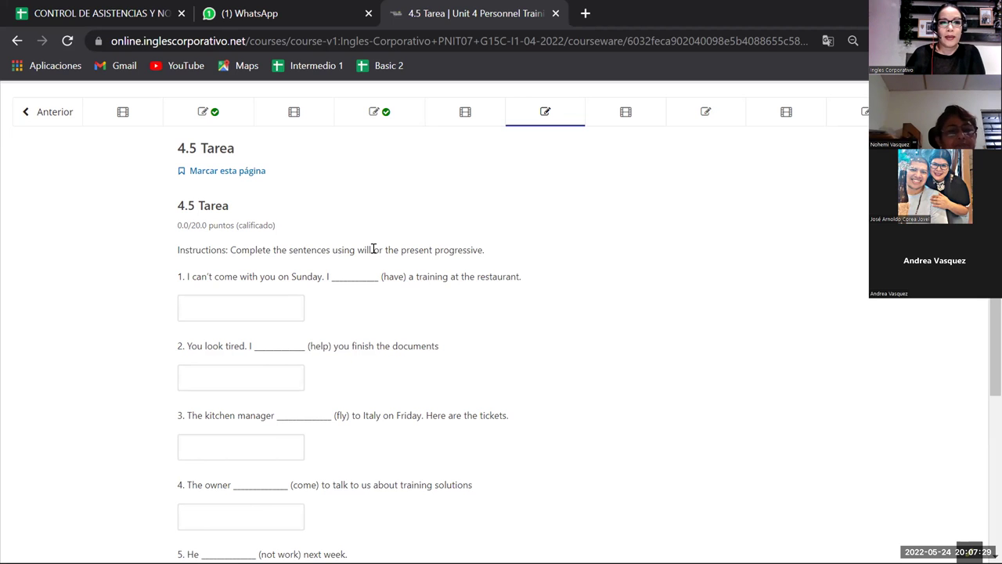
left_click(225, 303)
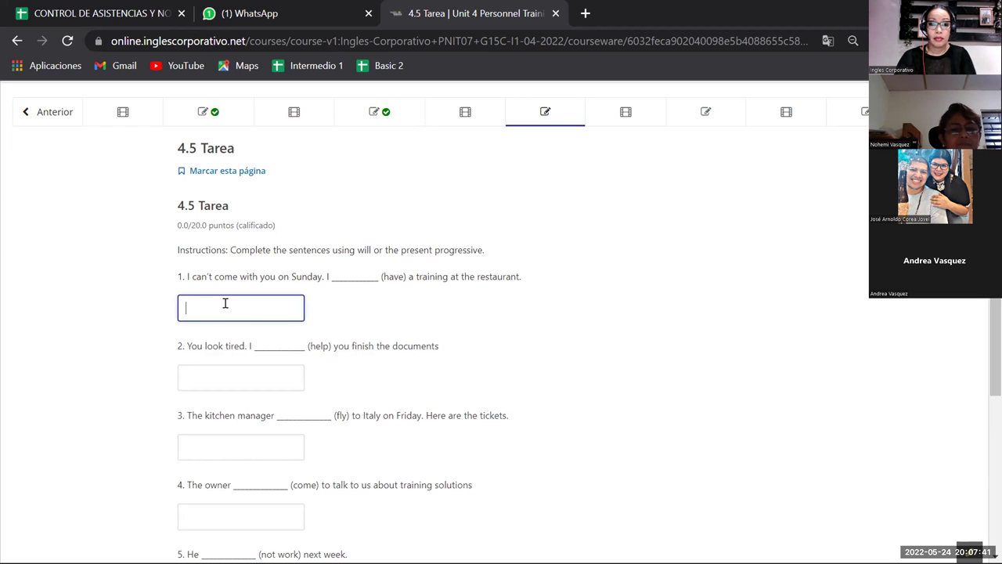
type("wi")
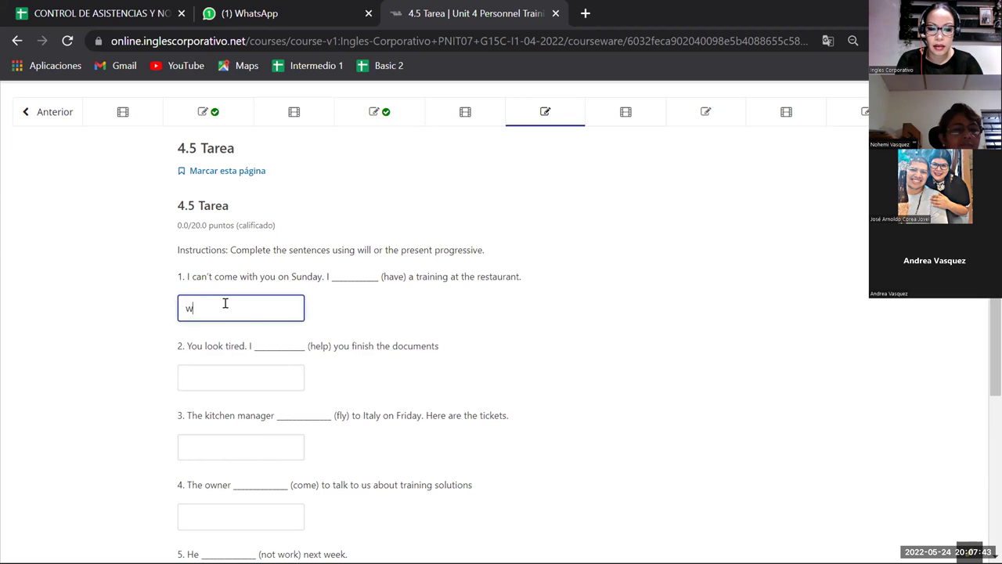
type("ll have")
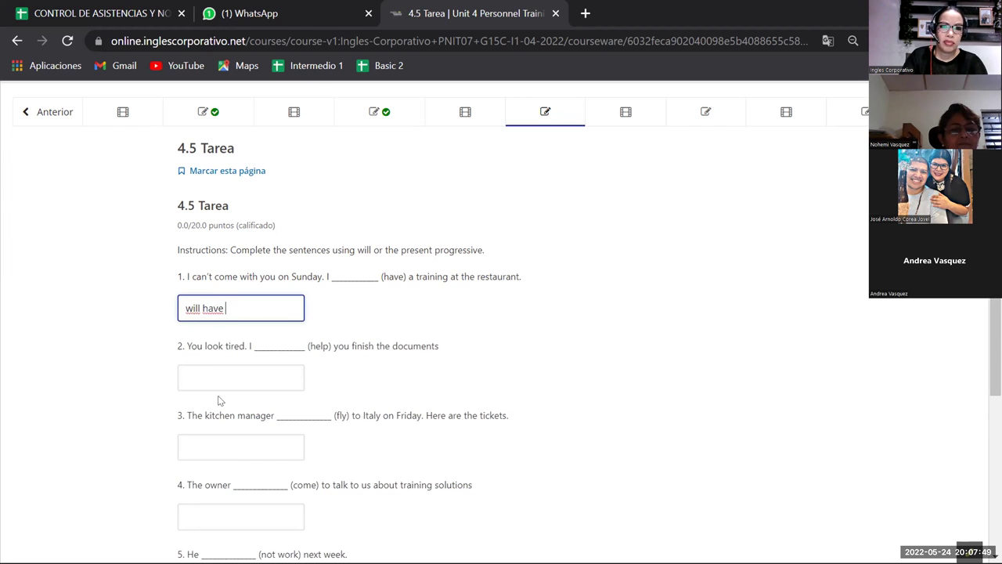
Answer sentence 2 of 4.5 Tarea with "will help" and sentence 3 with "is flying".
left_click(223, 370)
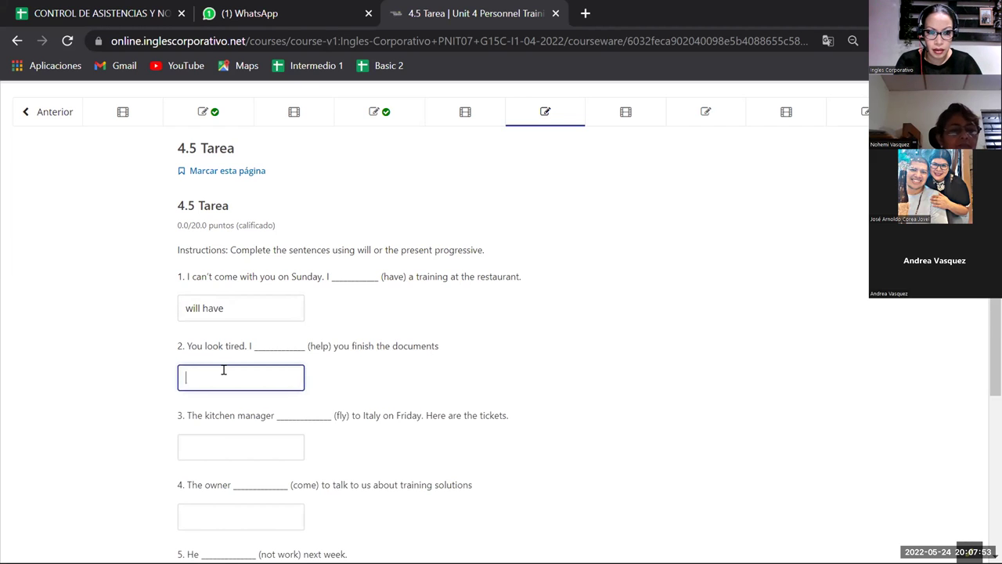
type("will help")
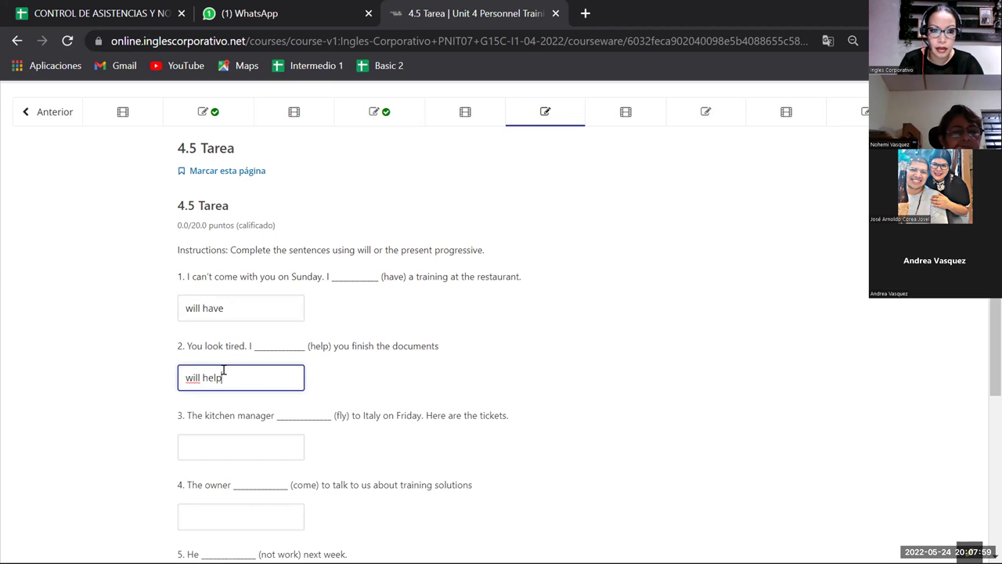
scroll(224, 369, "down", 1)
left_click(224, 367)
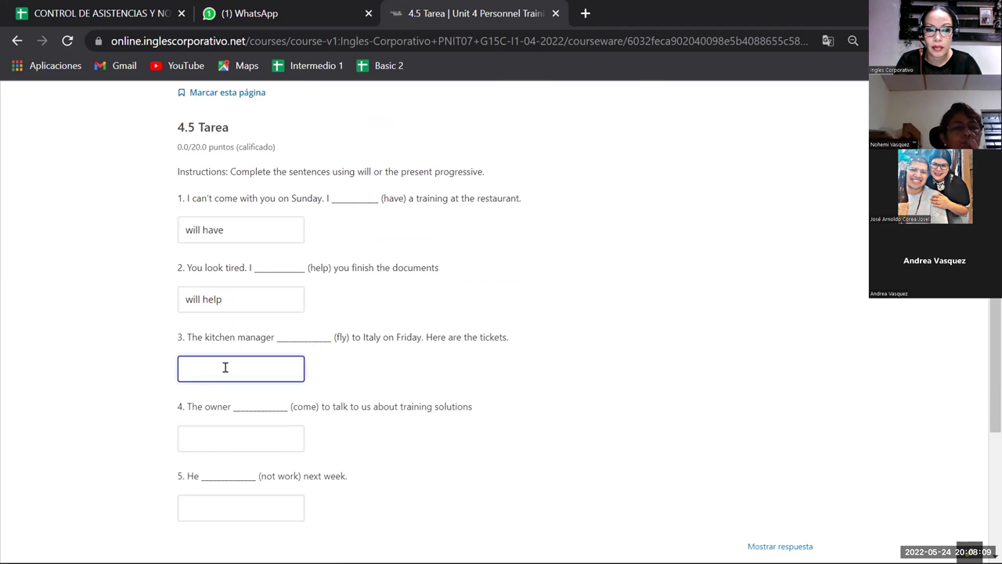
type("is")
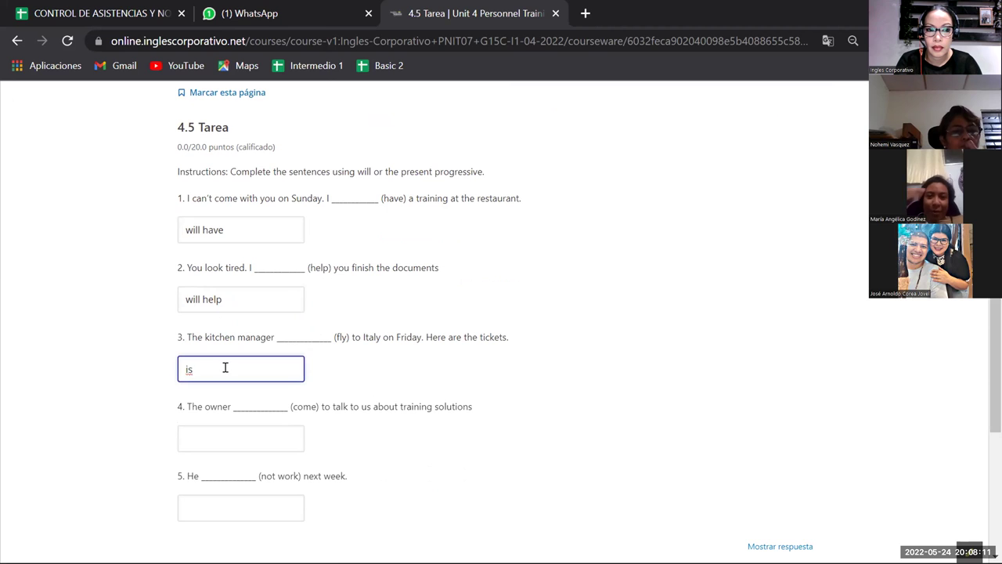
type(" flying")
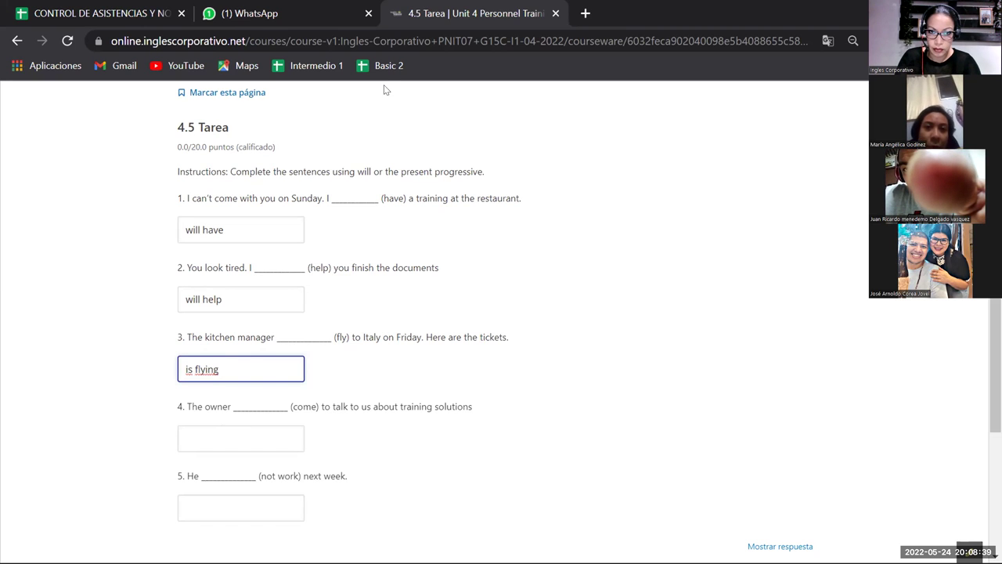
Answer sentence 4, about the owner and training solutions, with "will come".
left_click(221, 437)
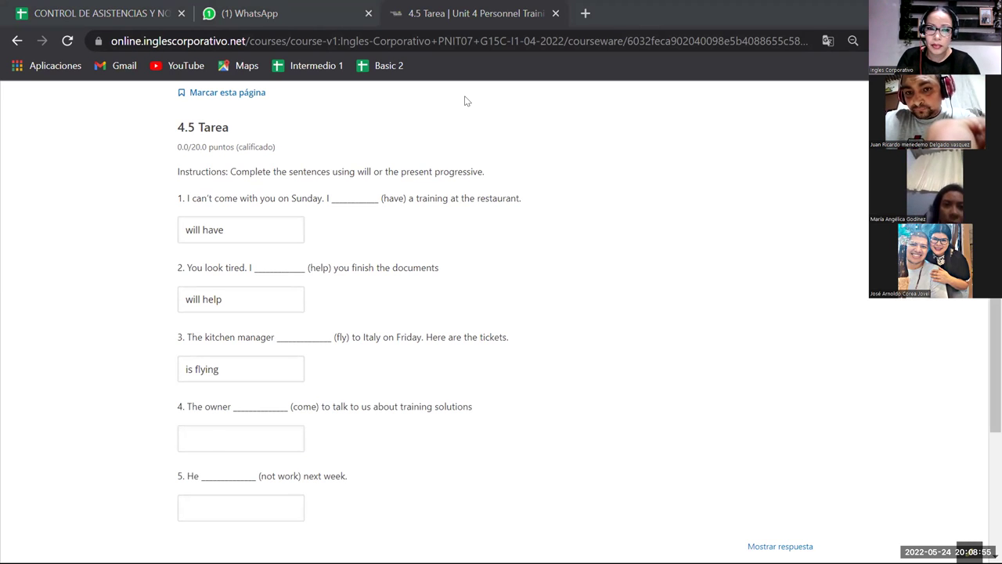
left_click(227, 435)
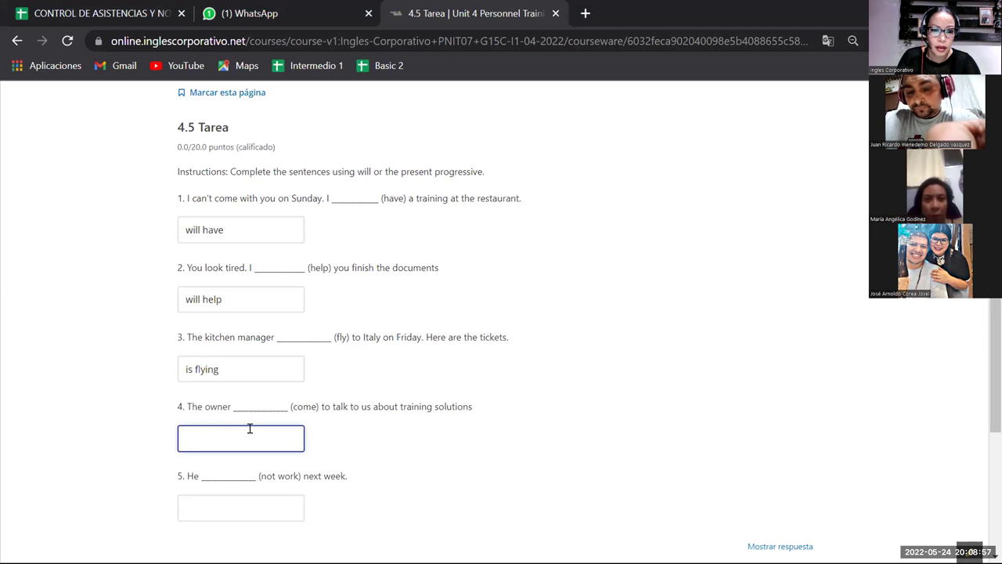
type("will come")
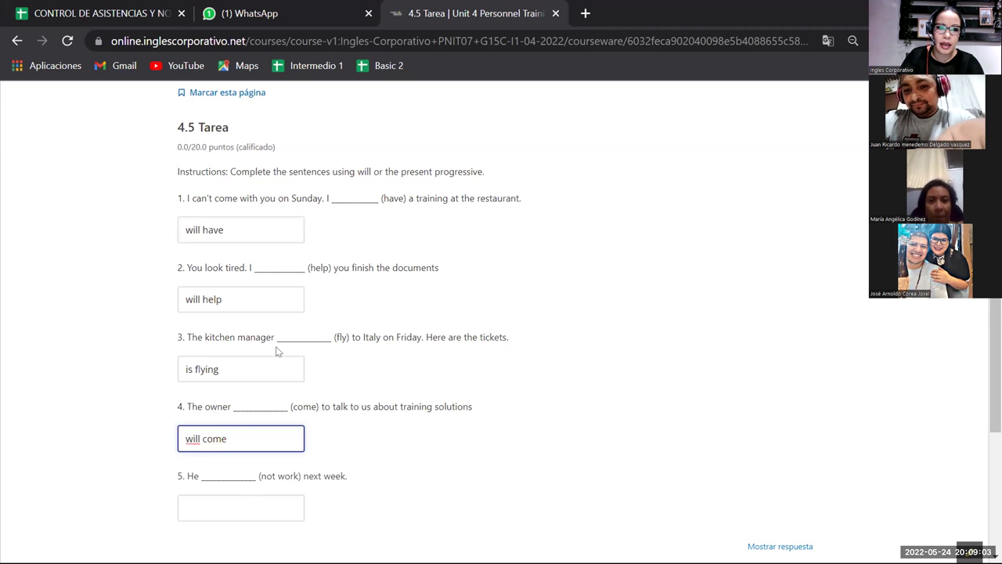
Answer sentence 5 with "isn´t working" and submit the 4.5 Tarea exercise.
scroll(276, 344, "down", 3)
left_click(219, 272)
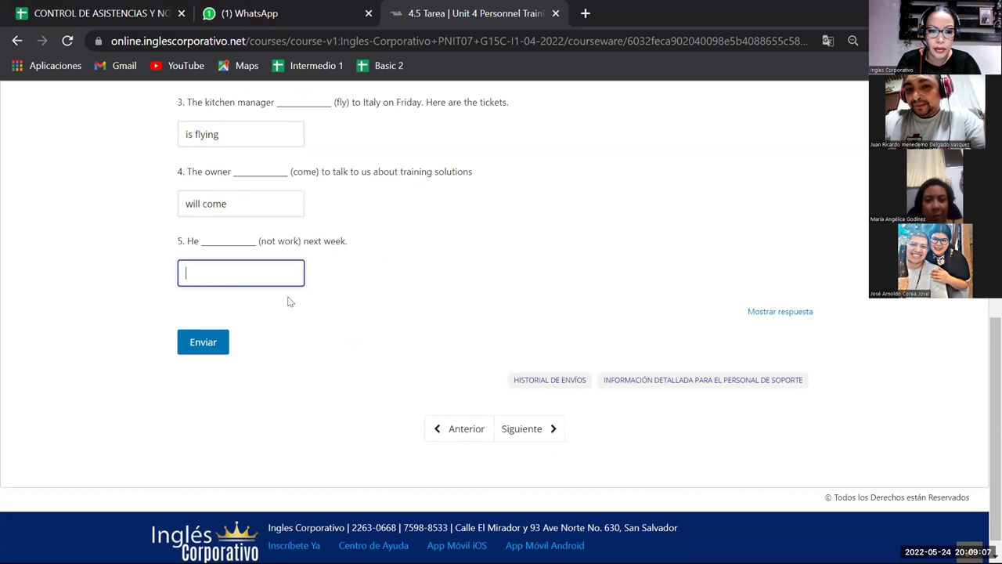
type("isn´")
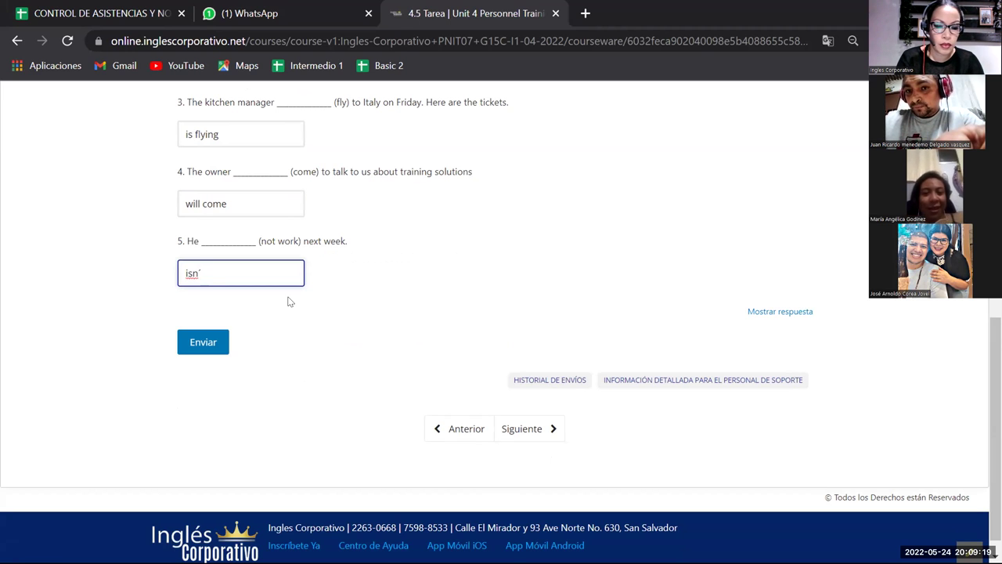
type("working")
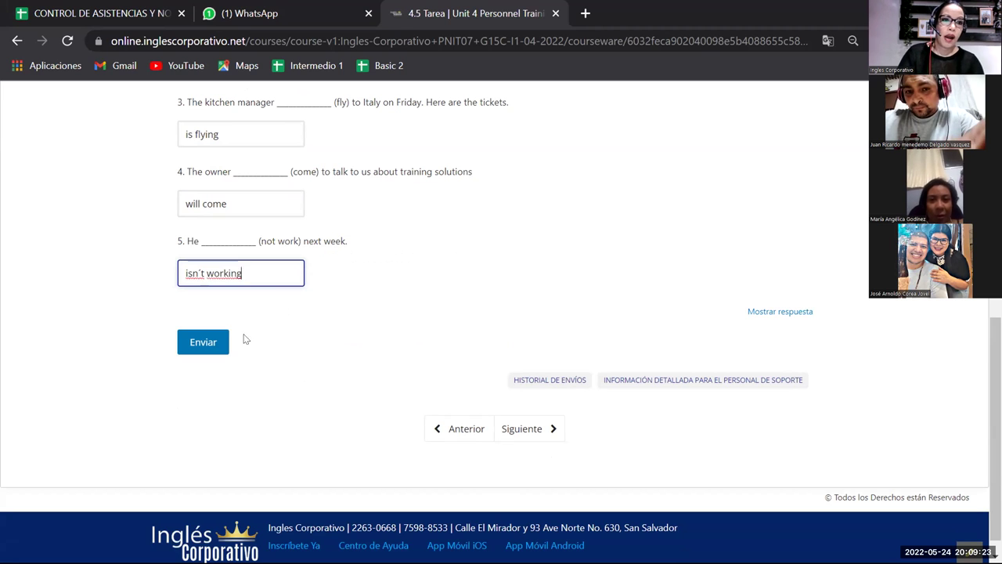
left_click(213, 342)
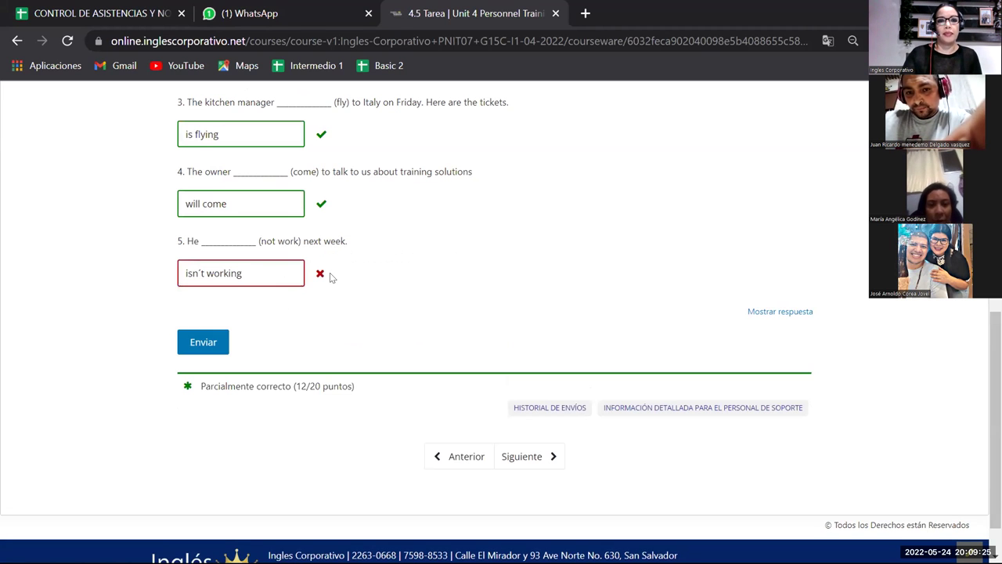
Try adding a period to the answers of sentences 1 and 5 in 4.5 Tarea and resubmit.
scroll(278, 263, "up", 4)
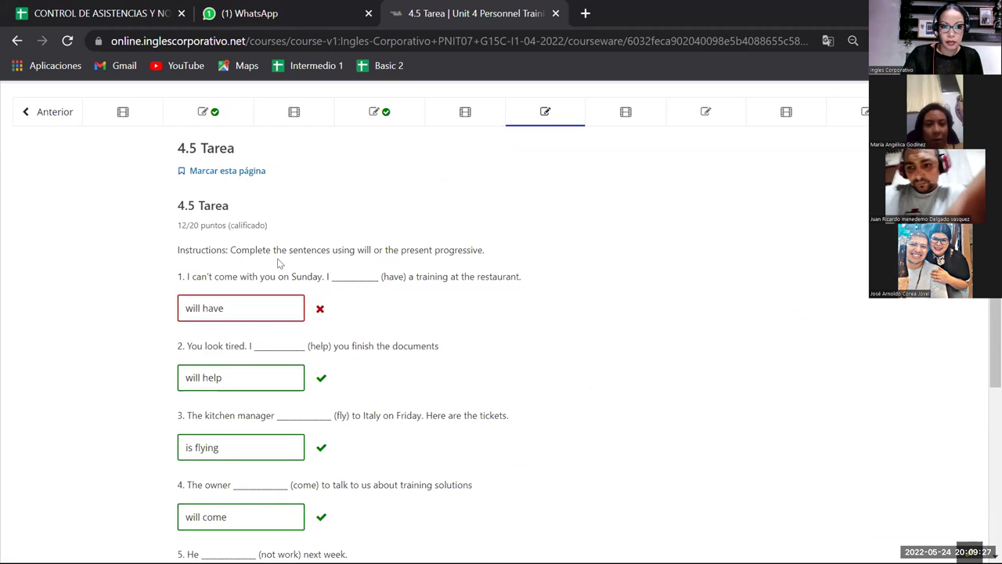
scroll(278, 263, "down", 1)
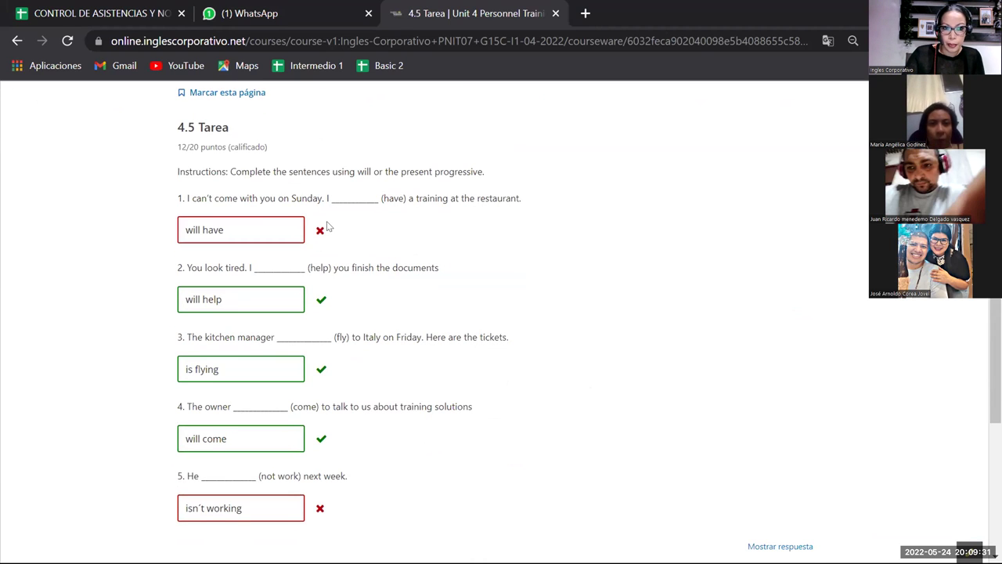
left_click(226, 227)
type(".")
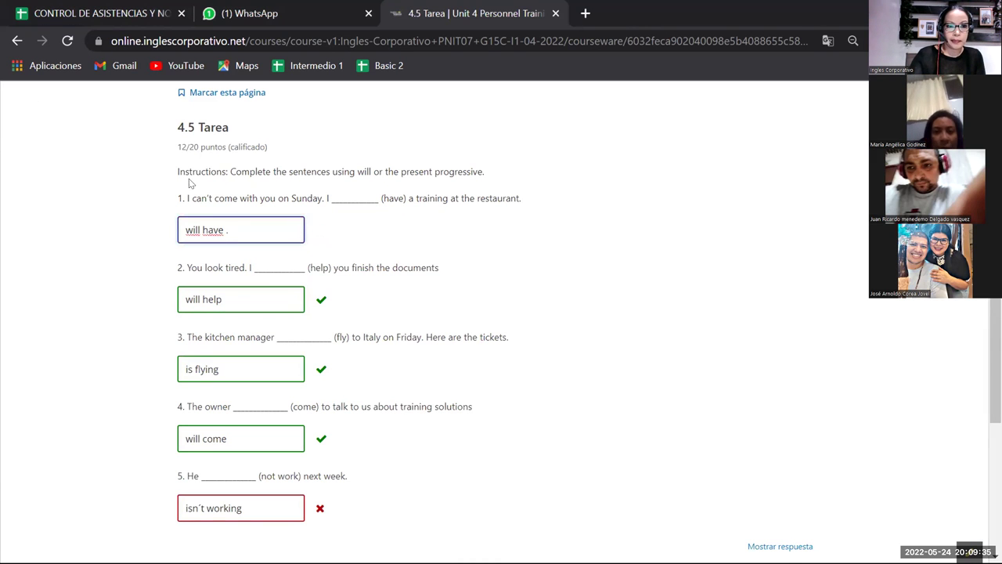
scroll(209, 216, "down", 2)
left_click(244, 353)
type(".")
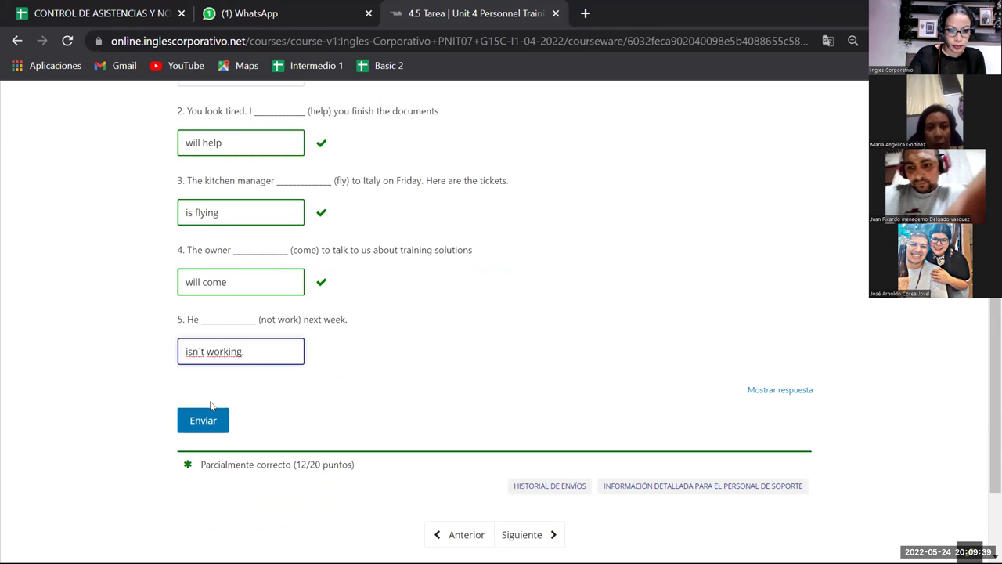
left_click(209, 420)
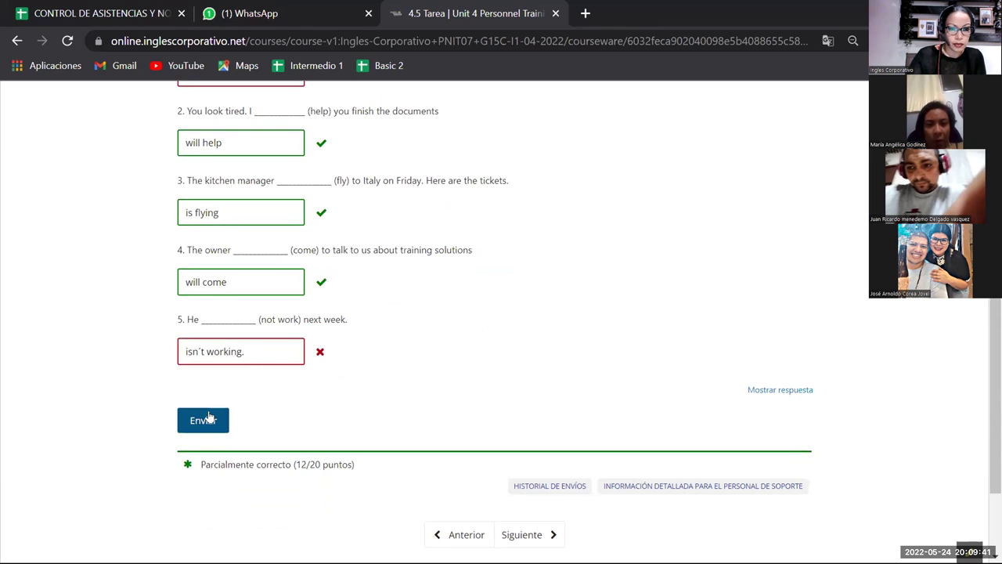
Try replacing the answer to sentence 5 with "is not working" and resubmit the exercise.
left_click(249, 350)
type(".")
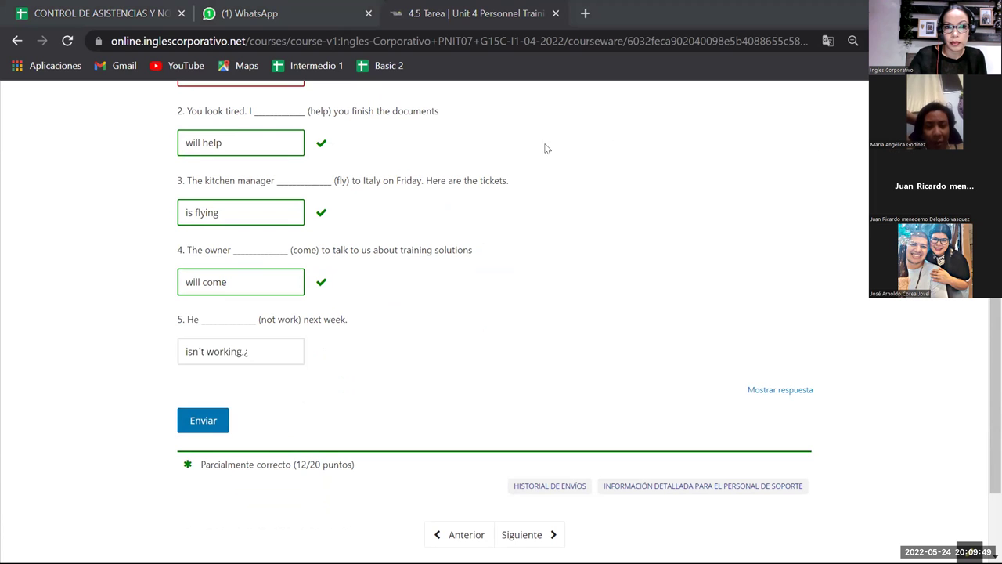
left_click(256, 352)
key("BackSpace")
key("BackSpace")
key("BackSpace")
key("BackSpace")
key("BackSpace")
key("BackSpace")
key("BackSpace")
key("BackSpace")
key("BackSpace")
key("BackSpace")
key("BackSpace")
key("BackSpace")
key("BackSpace")
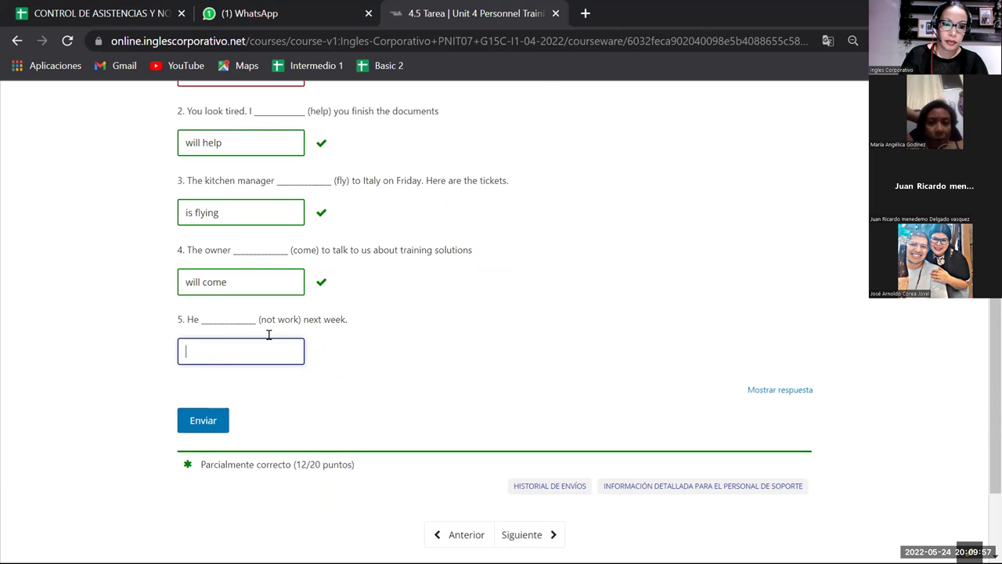
type("is no")
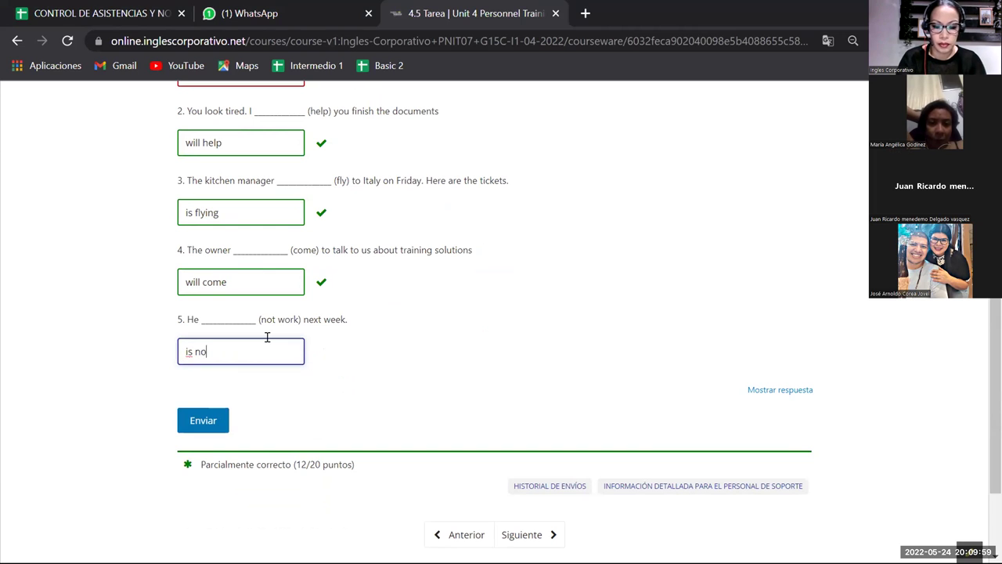
type("t working")
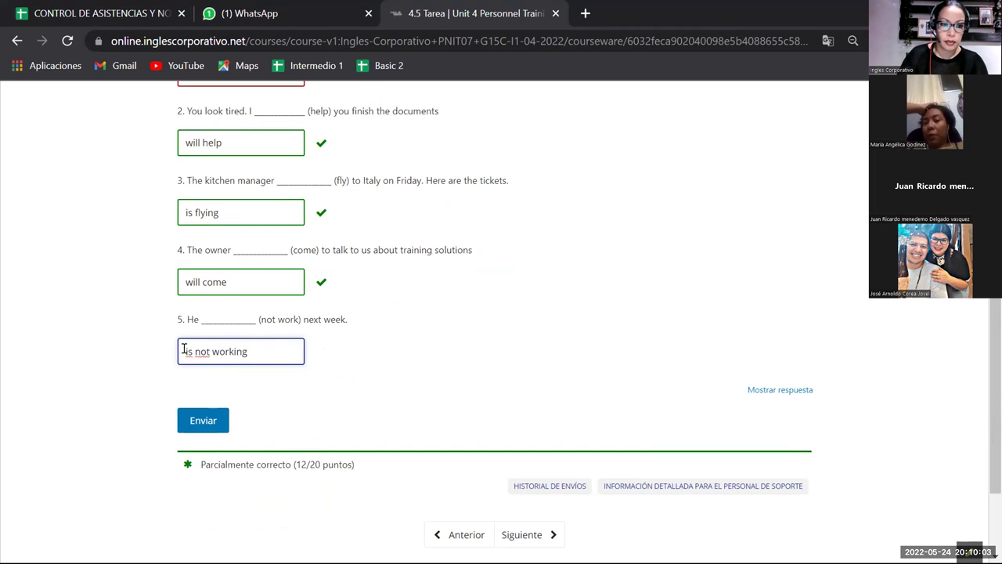
left_click(214, 421)
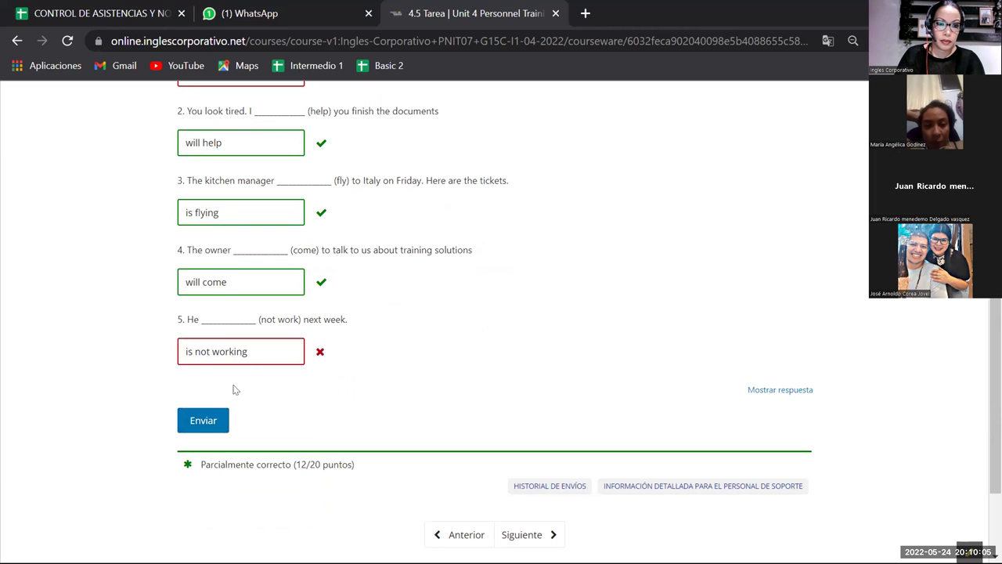
Try "wil not work" and the corrected spelling "will not work" for sentence 5, submitting each version.
left_click_drag(259, 352, 3, 327)
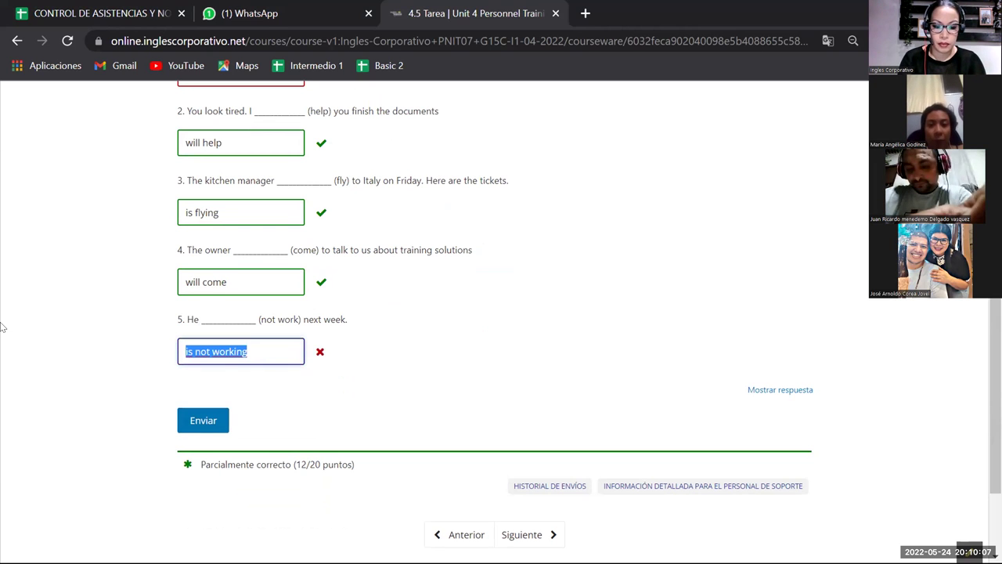
type("wil not ")
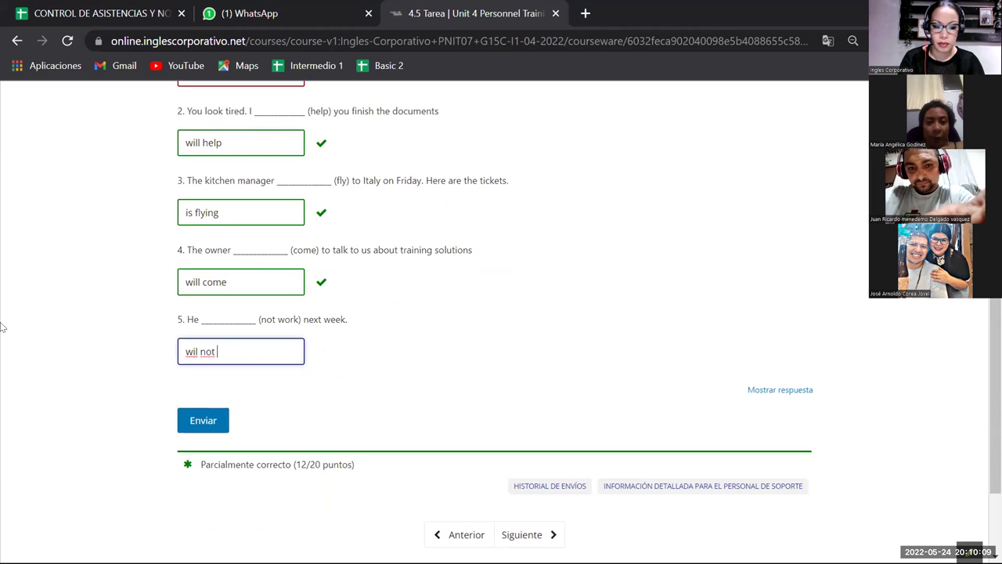
type("work")
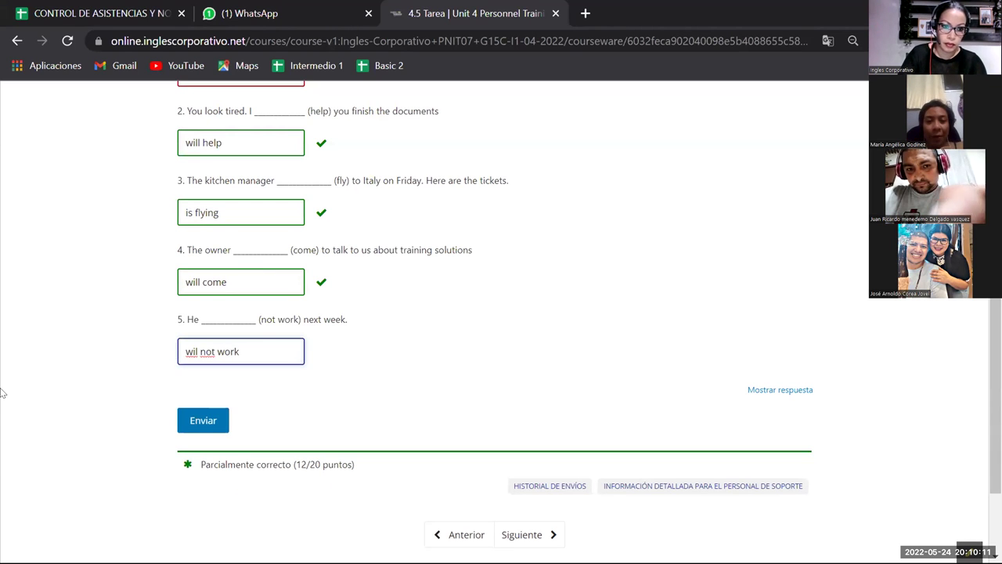
left_click(197, 427)
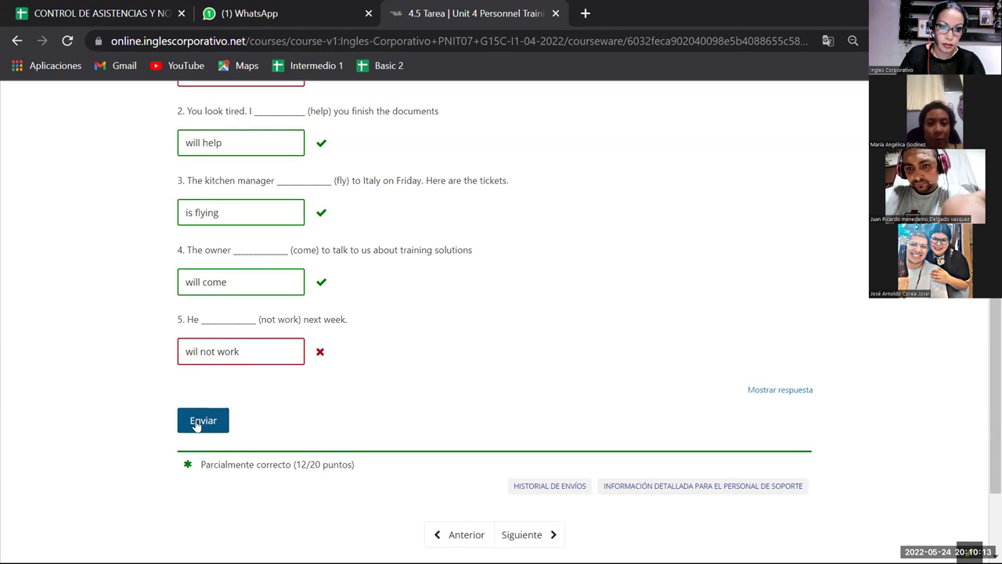
triple_click(233, 349)
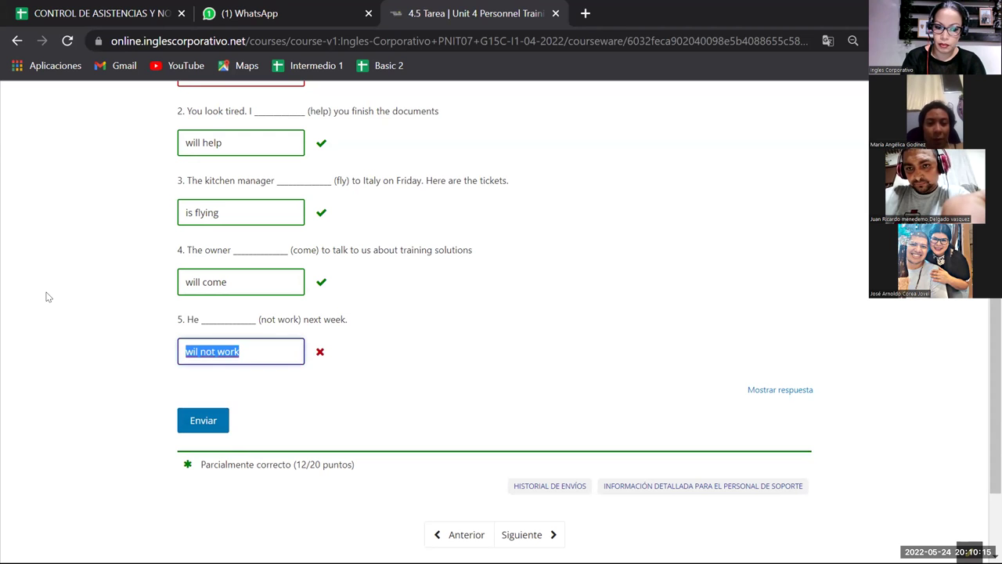
type("will not work")
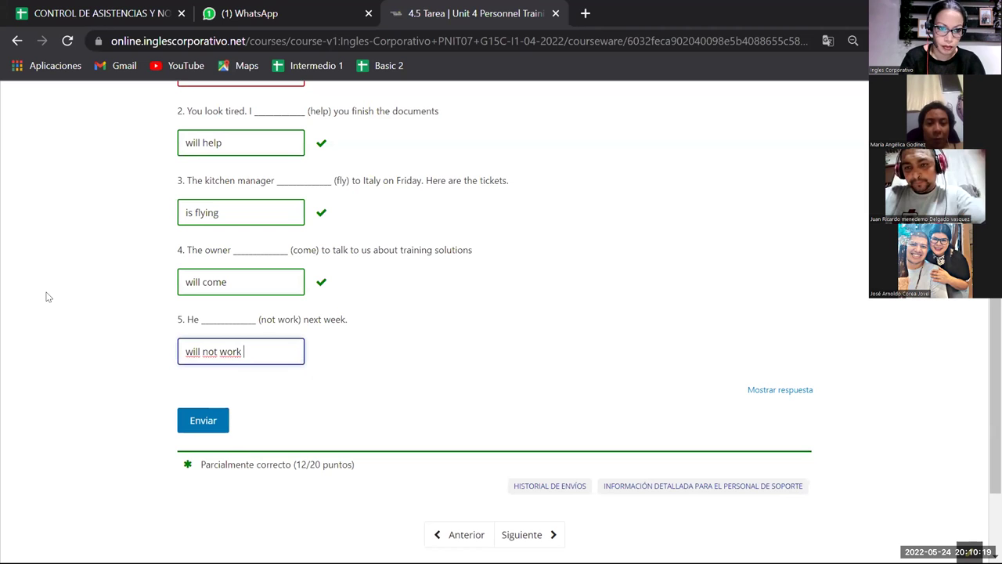
left_click(201, 423)
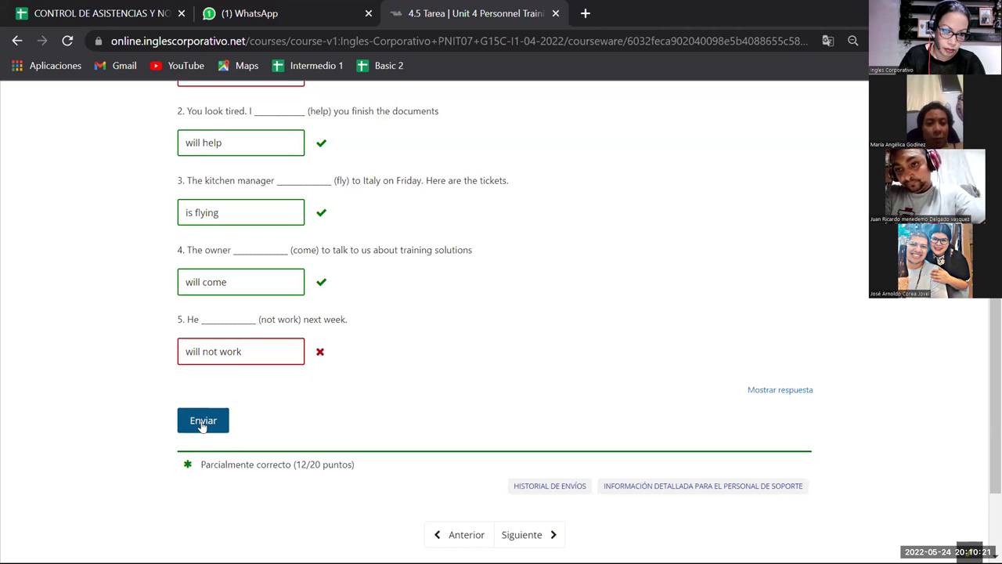
Try the contracted form "won't work" as the answer to sentence 5 and submit it.
left_click(217, 351)
left_click_drag(218, 351, 139, 330)
type("won")
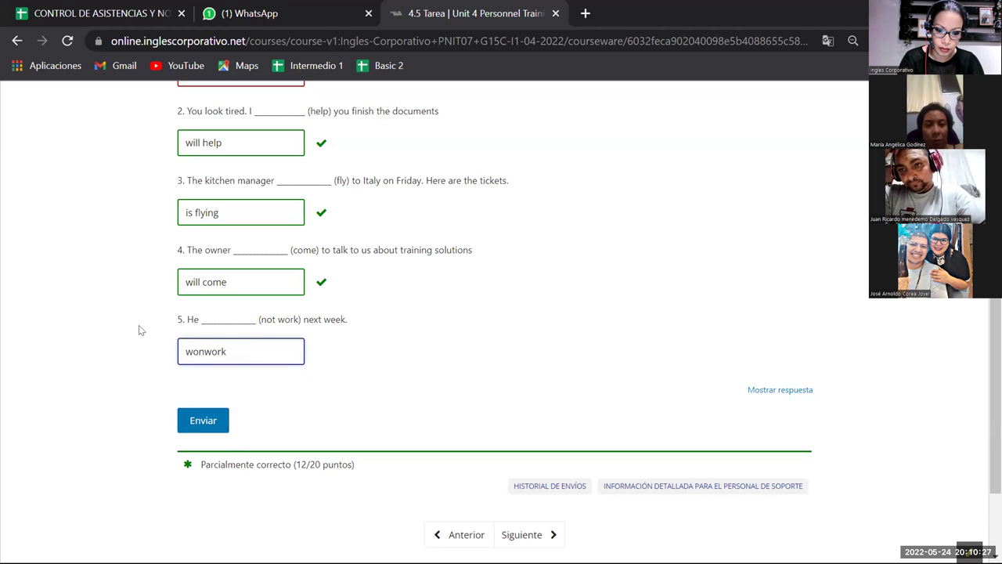
type("'t")
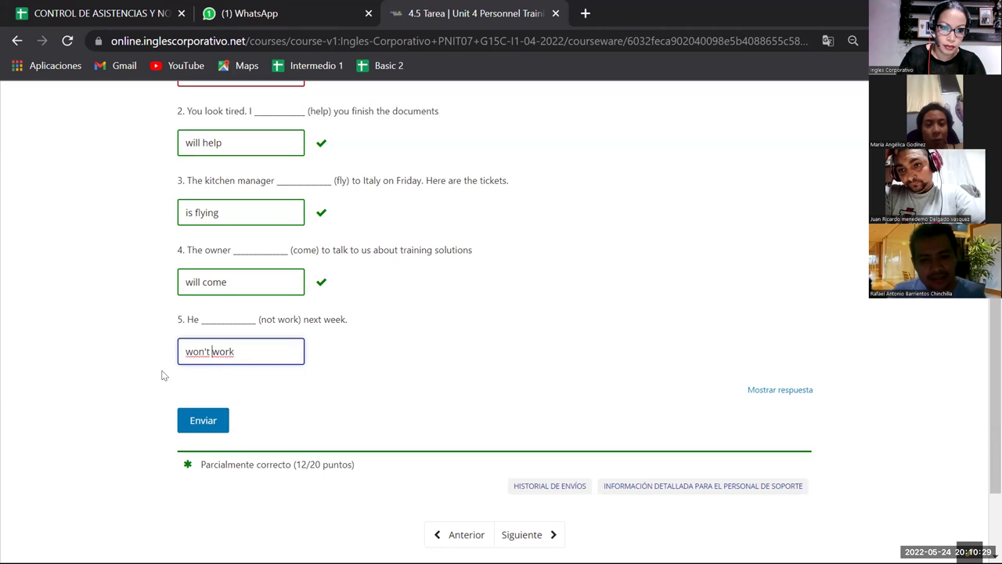
left_click(204, 420)
Try the earlier answer "isn´t working" again for sentence 5 and submit the exercise.
left_click(252, 357)
key("ctrl+a")
type("is")
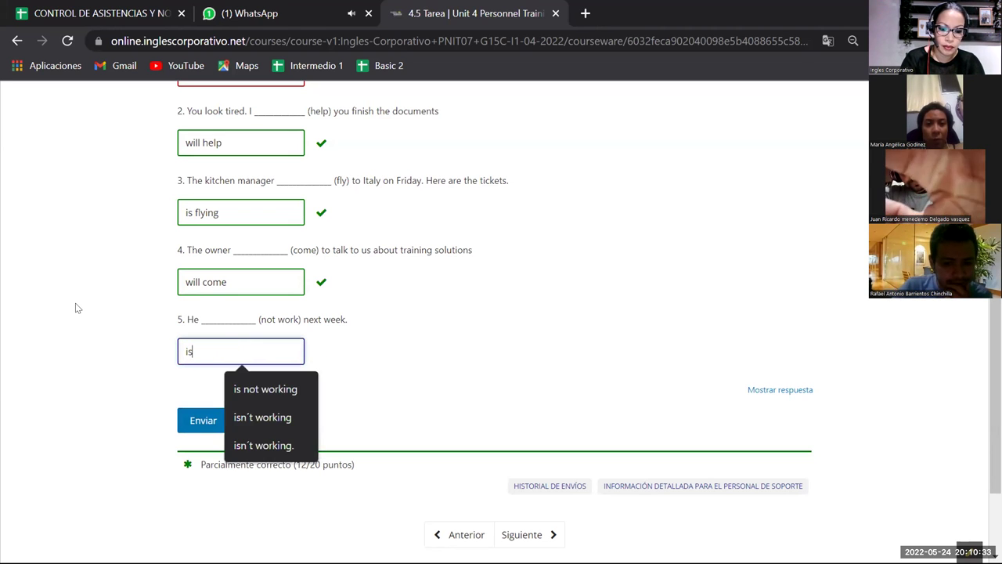
type("n")
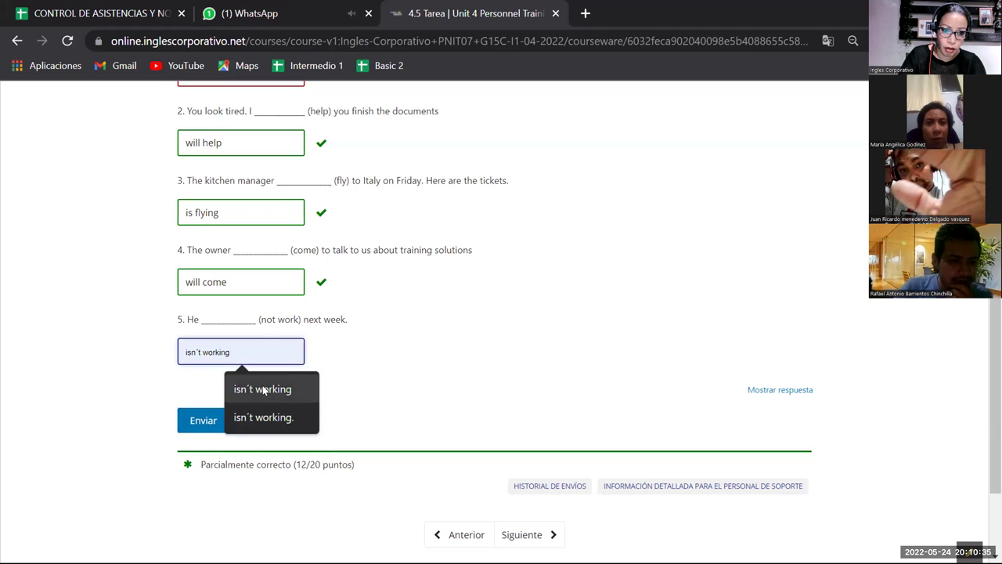
left_click(262, 388)
left_click(202, 350)
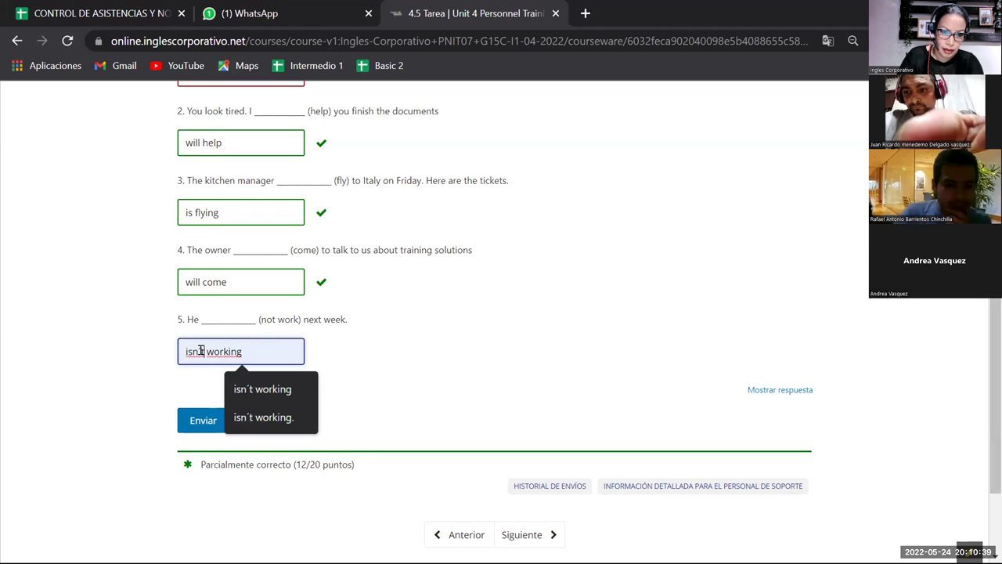
left_click(205, 420)
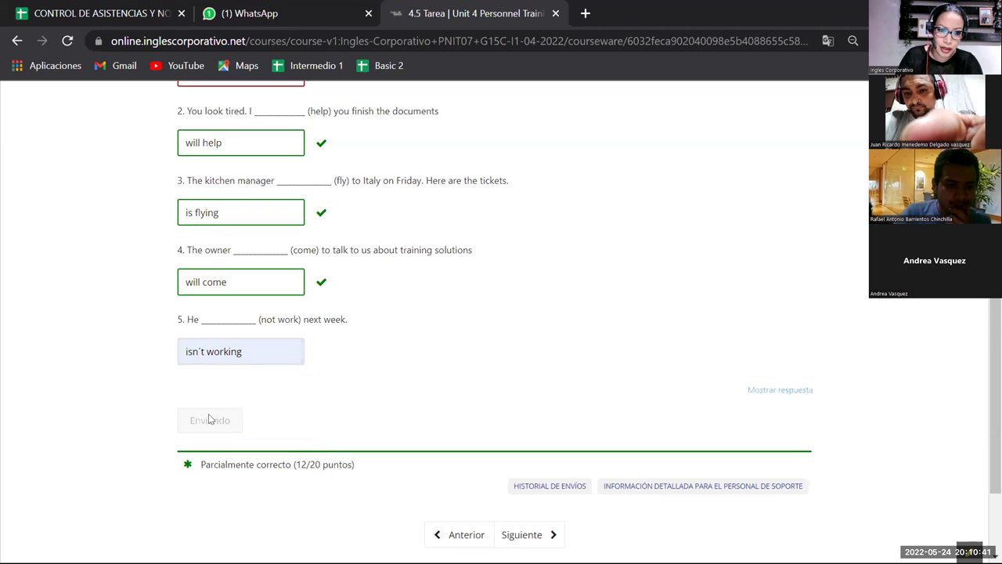
Replace the accent mark in sentence 5's answer with a straight apostrophe, giving "isn't working", and resubmit.
left_click(199, 351)
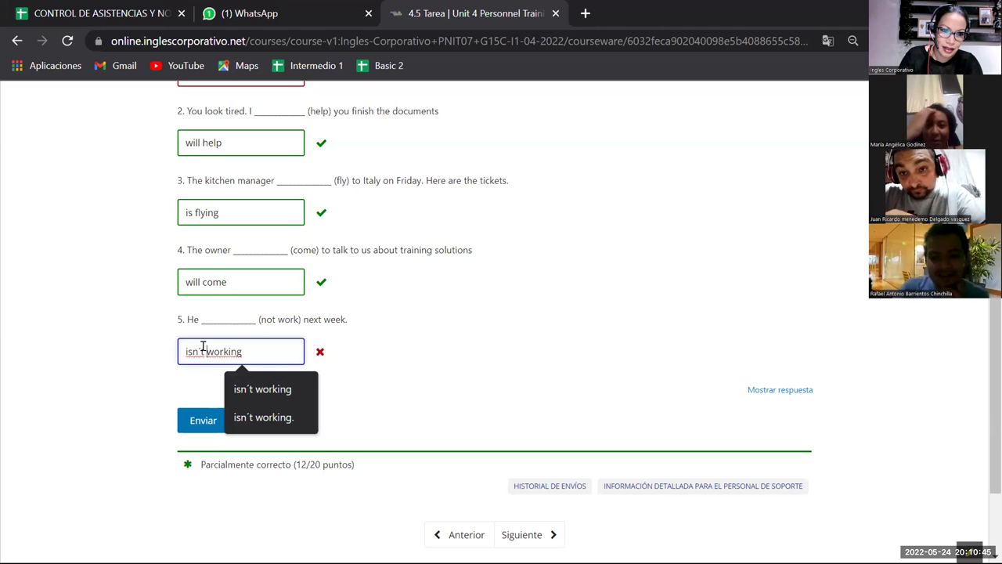
key("Delete")
key("Delete")
key("Delete")
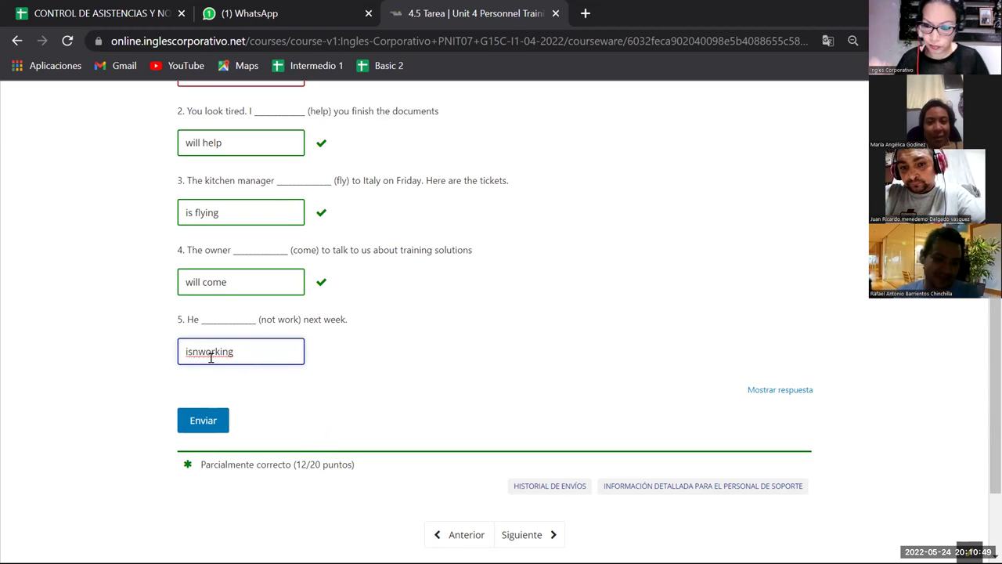
type("'")
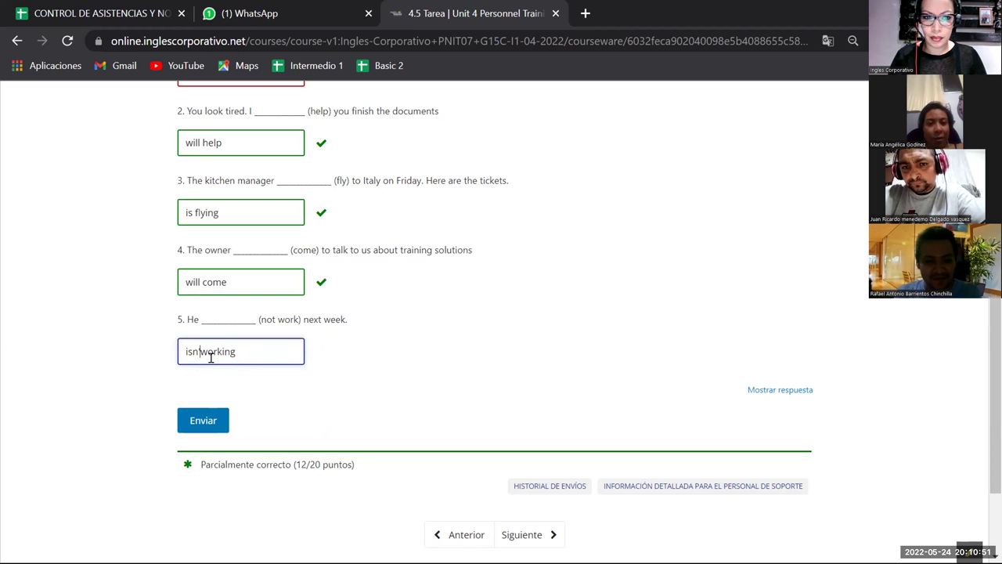
type("t")
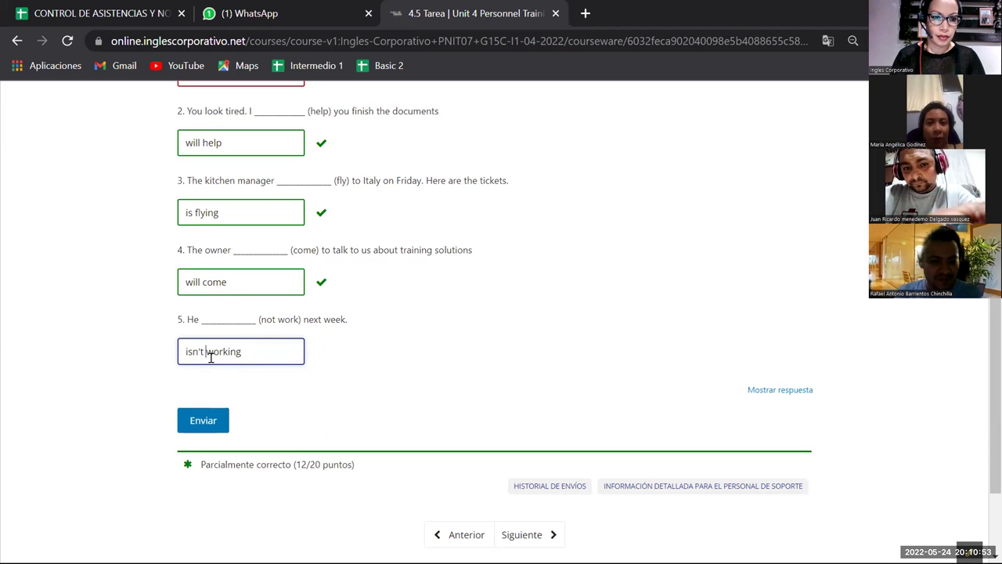
left_click(211, 417)
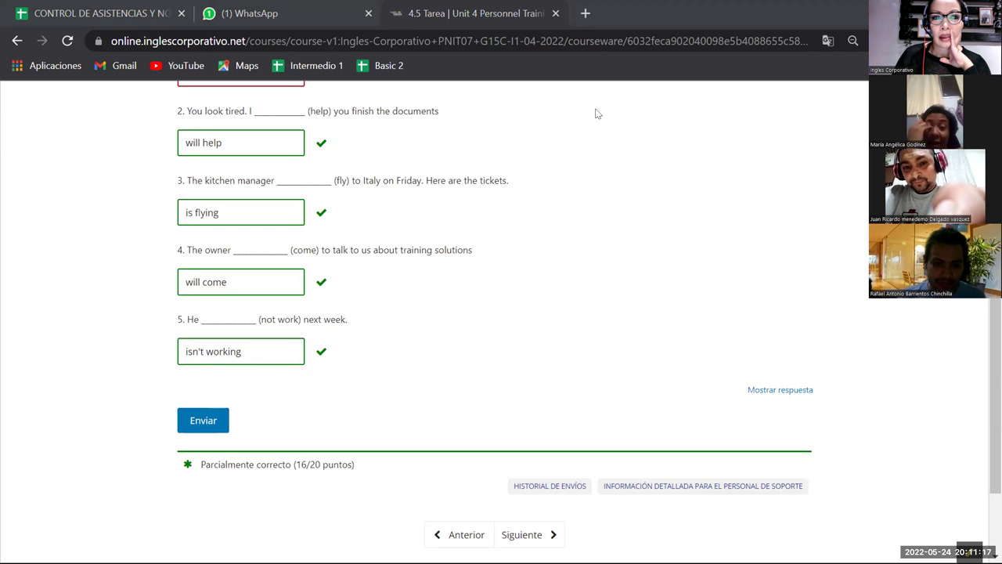
Replace the answer to sentence 1, about the training at the restaurant, with "am having" and resubmit 4.5 Tarea.
scroll(260, 257, "up", 4)
scroll(247, 341, "down", 1)
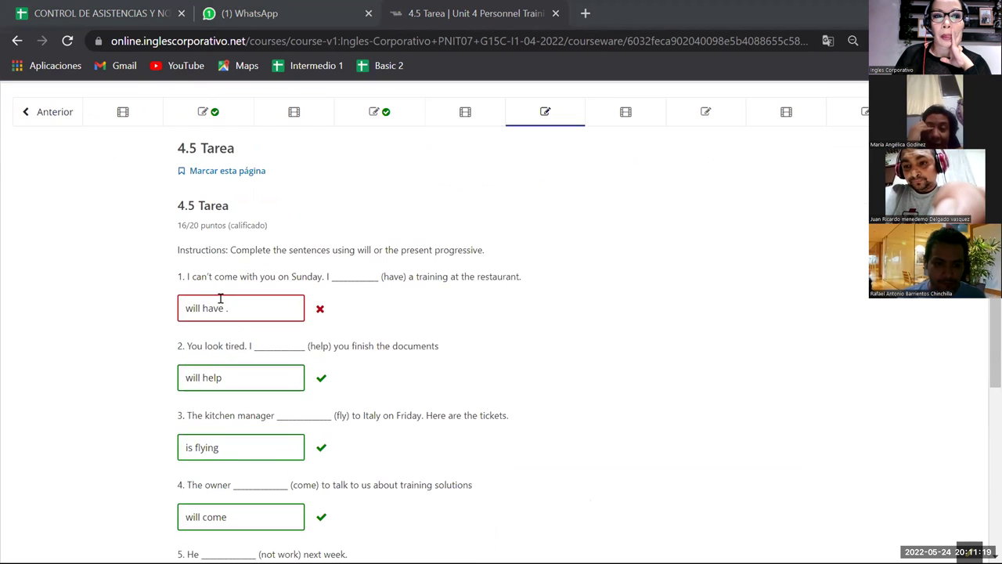
left_click_drag(228, 305, 161, 295)
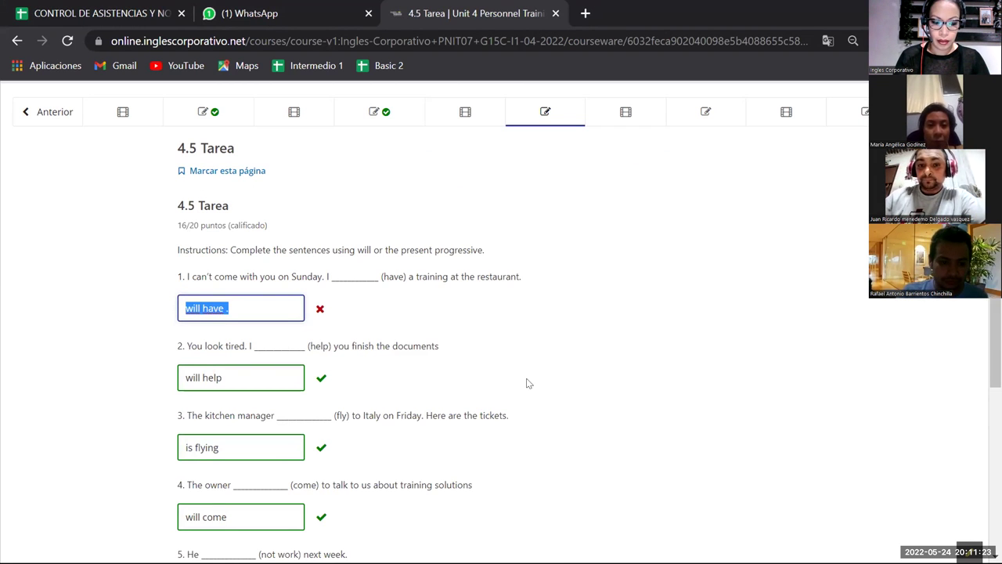
type("am")
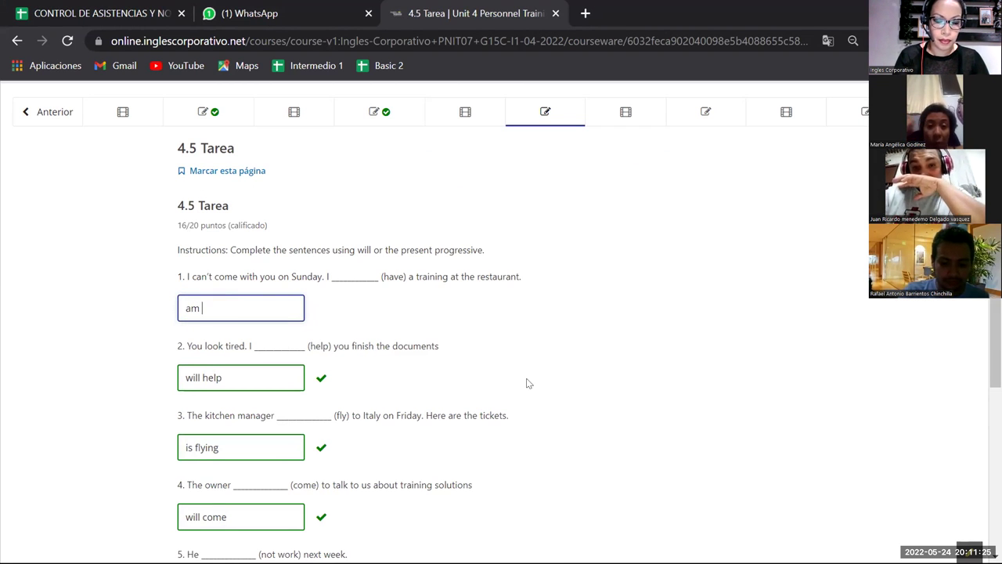
type(" having")
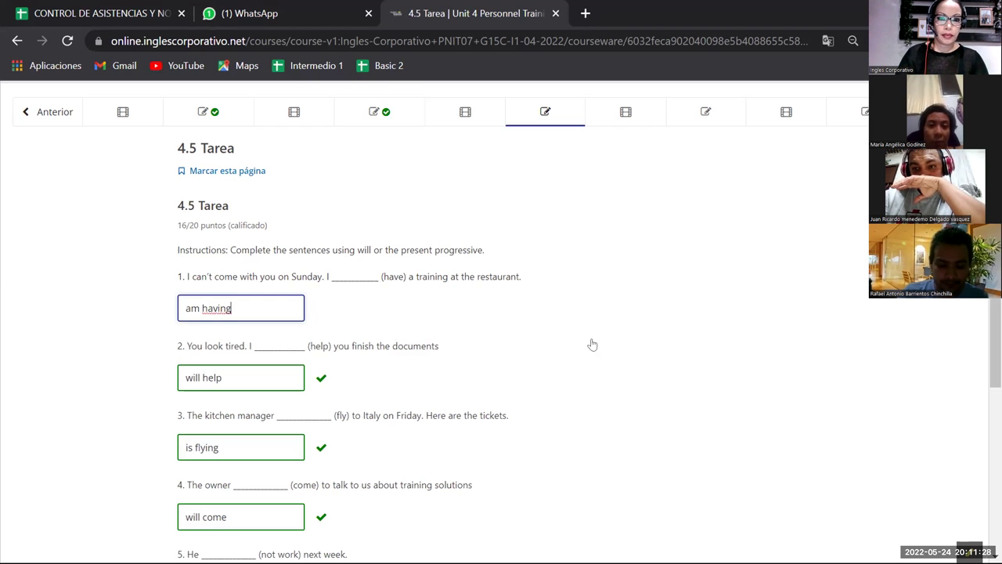
scroll(539, 331, "down", 5)
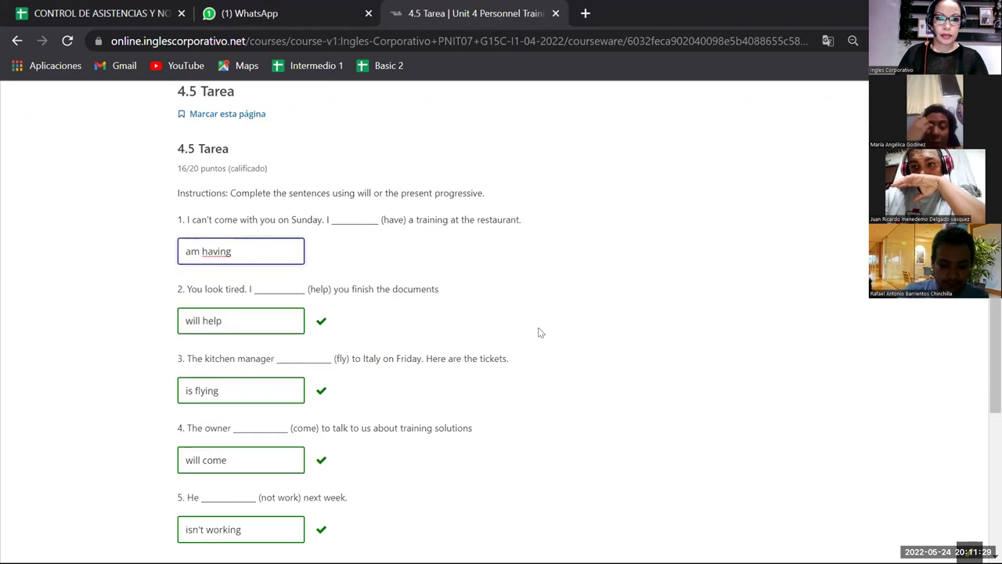
left_click(188, 294)
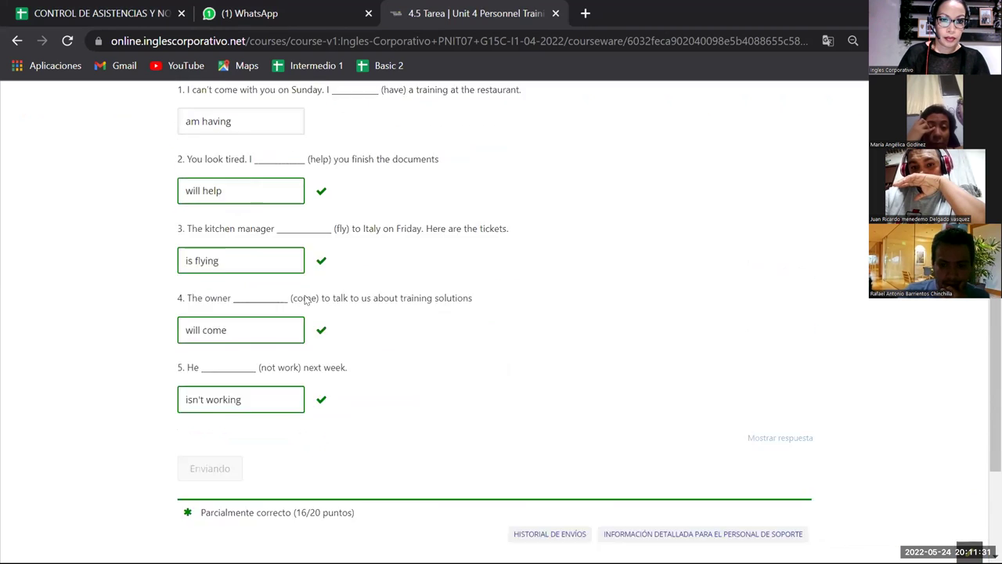
scroll(303, 306, "up", 4)
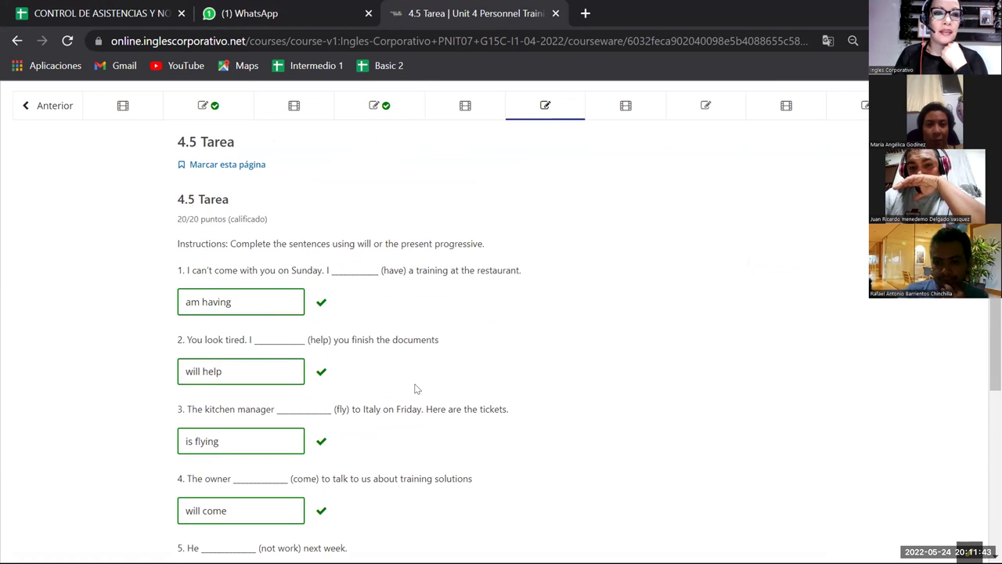
Check the graded answers of 4.5 Tarea and open the 4.7 Tarea exercise.
scroll(377, 354, "down", 1)
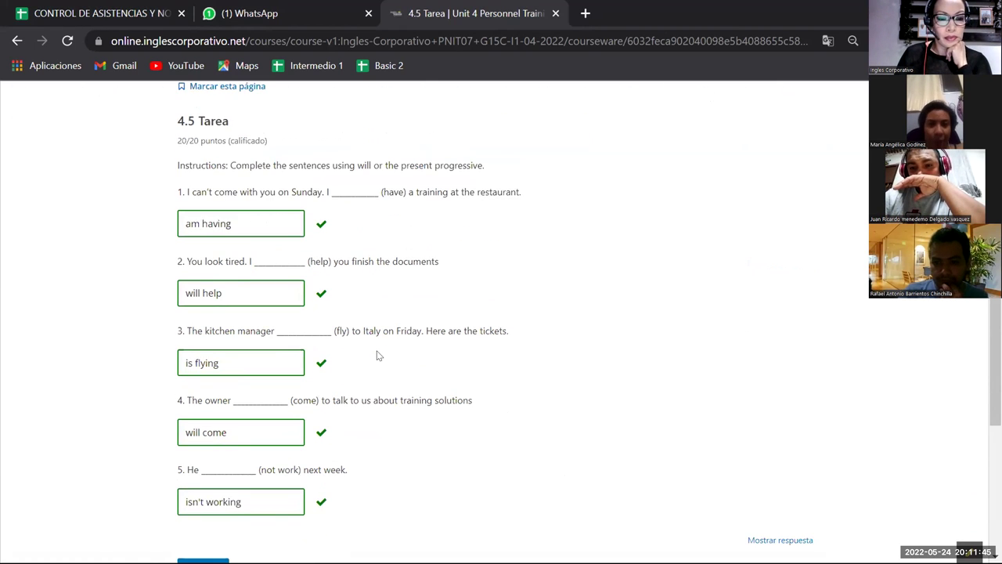
scroll(378, 354, "down", 2)
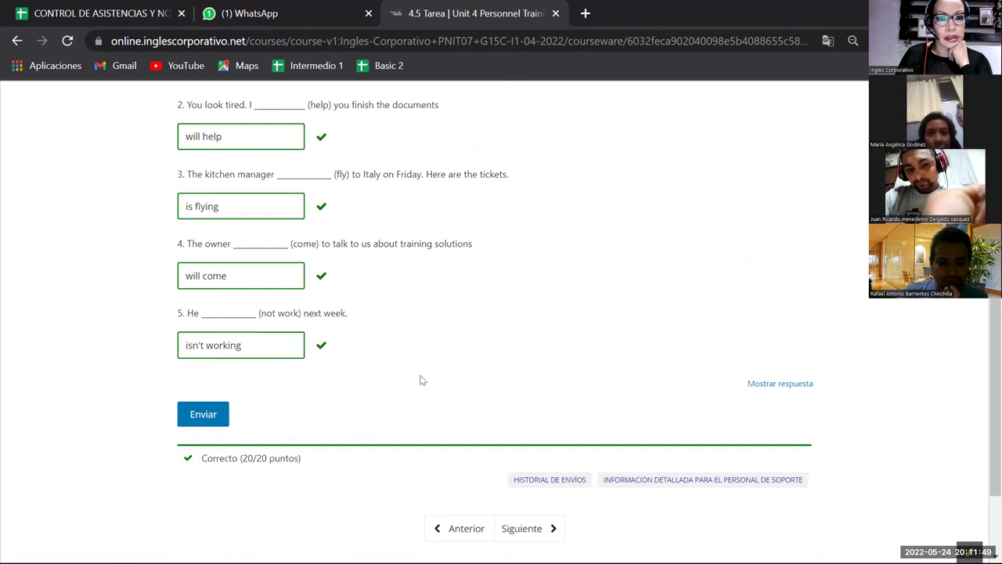
scroll(420, 380, "up", 2)
scroll(419, 380, "down", 1)
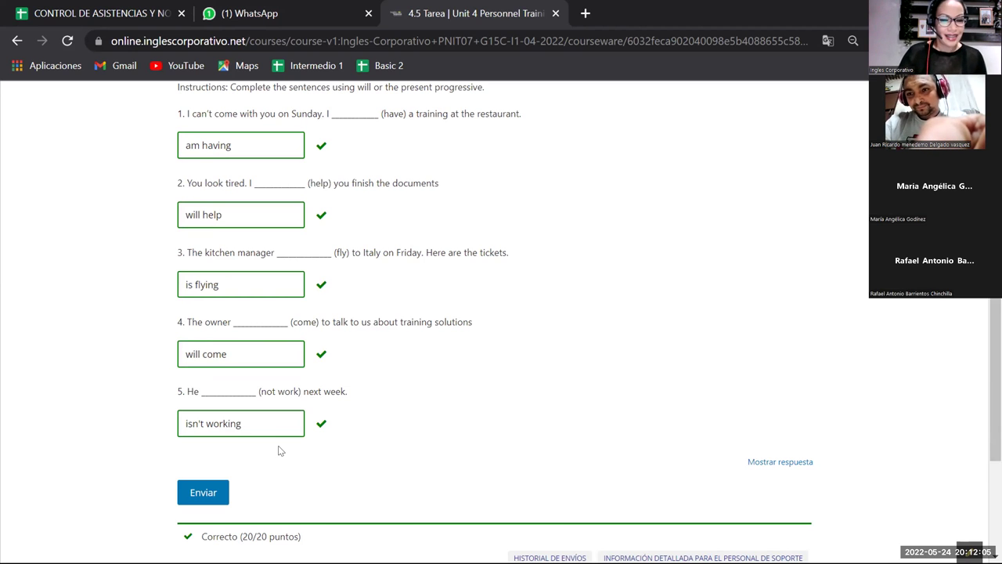
scroll(470, 264, "up", 3)
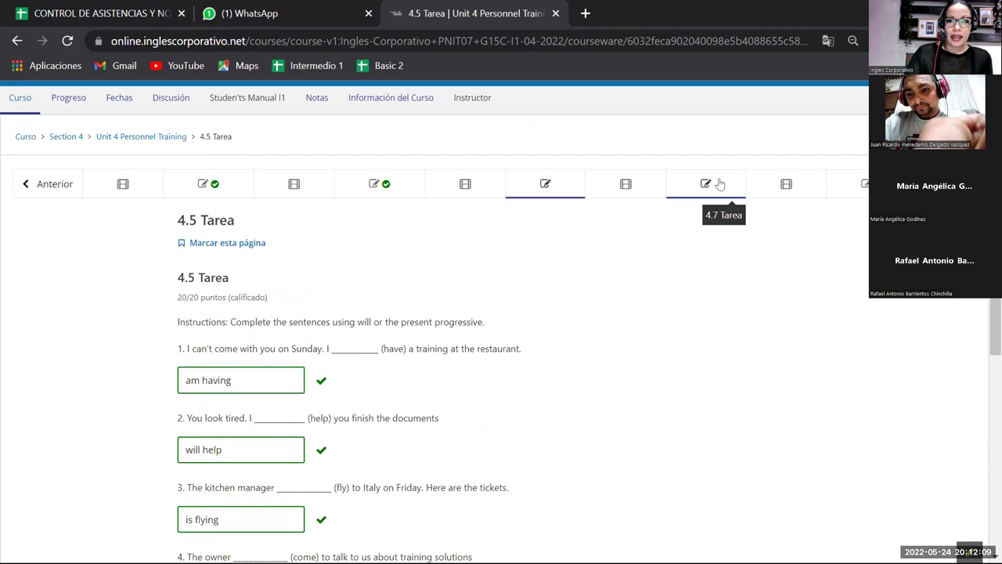
left_click(719, 184)
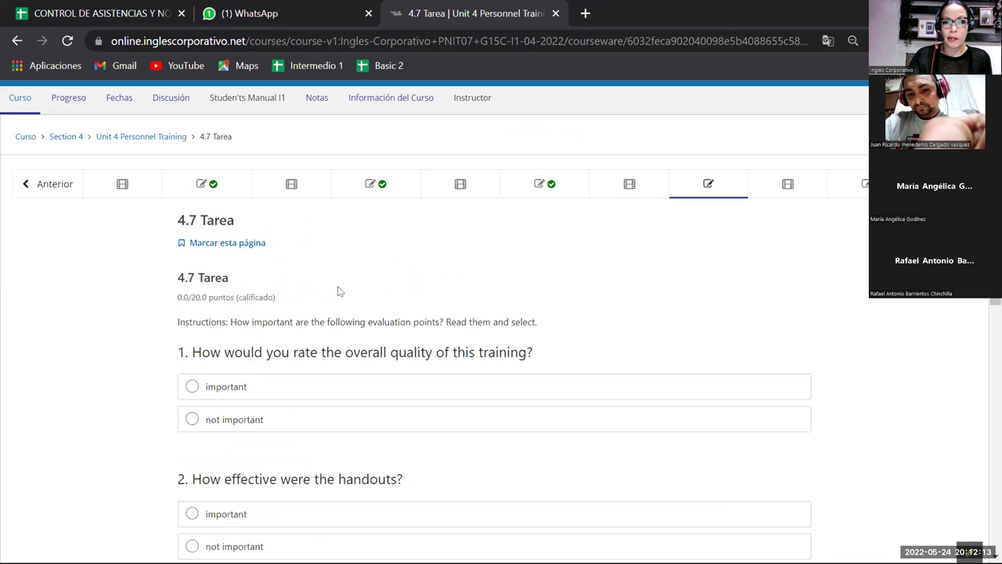
Answer "important" to questions 1 to 3 of 4.7 Tarea, on training quality, handouts and location.
scroll(320, 320, "down", 2)
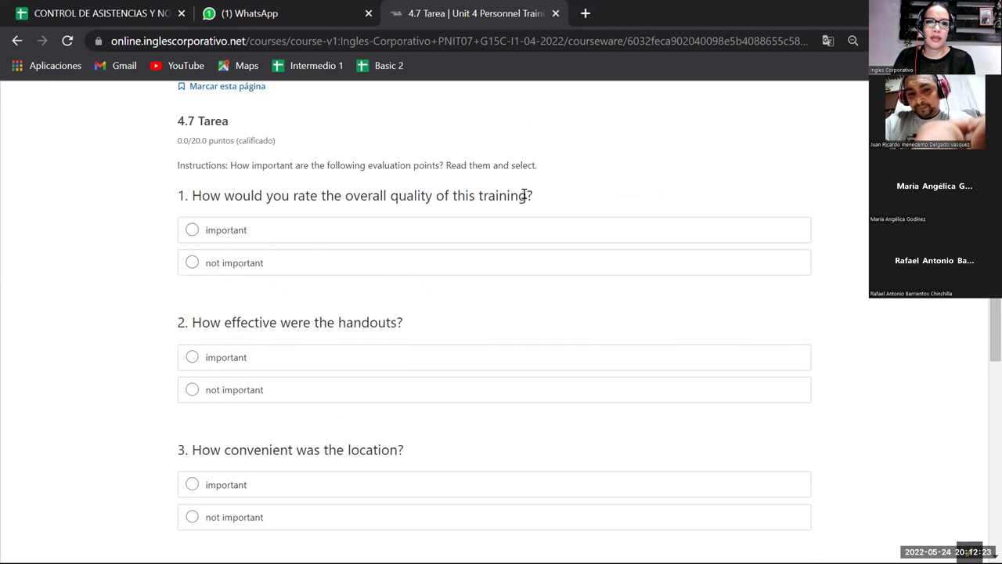
left_click(190, 231)
scroll(196, 274, "down", 1)
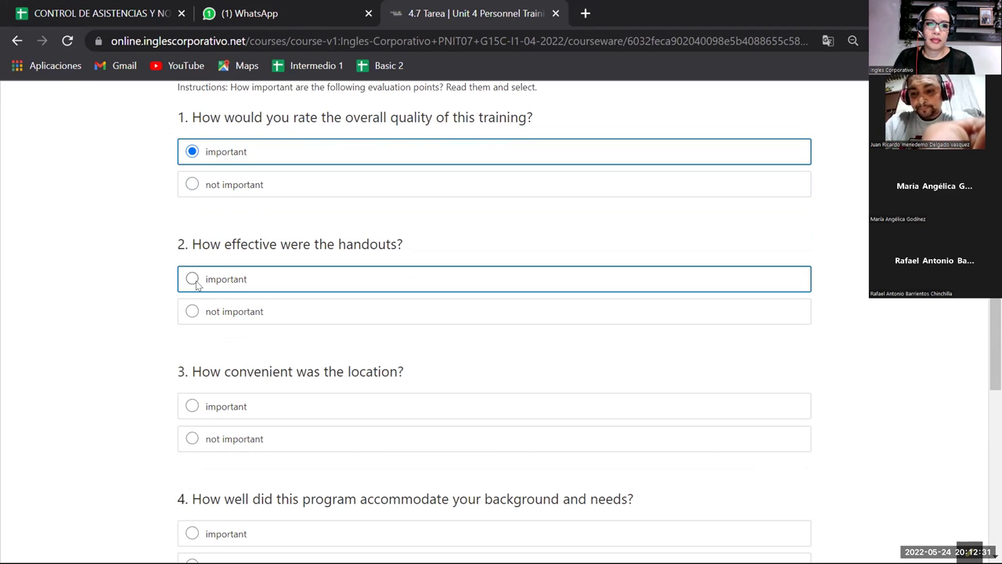
left_click(195, 284)
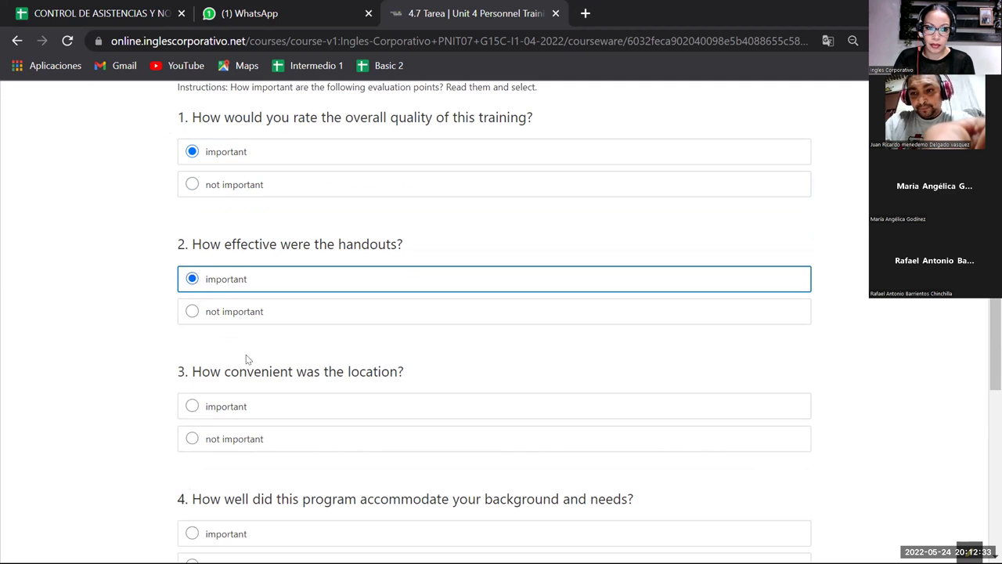
scroll(245, 358, "down", 2)
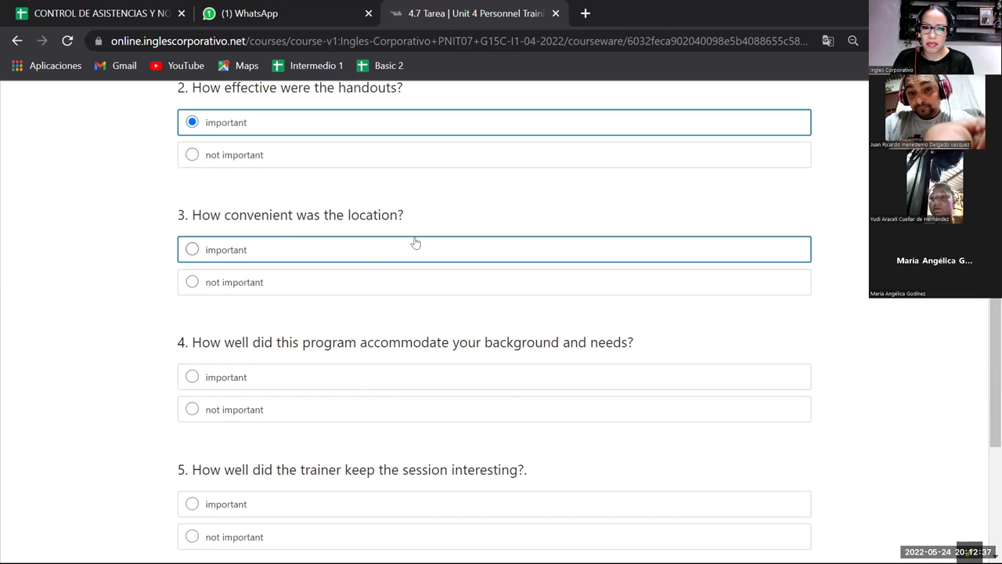
left_click(192, 256)
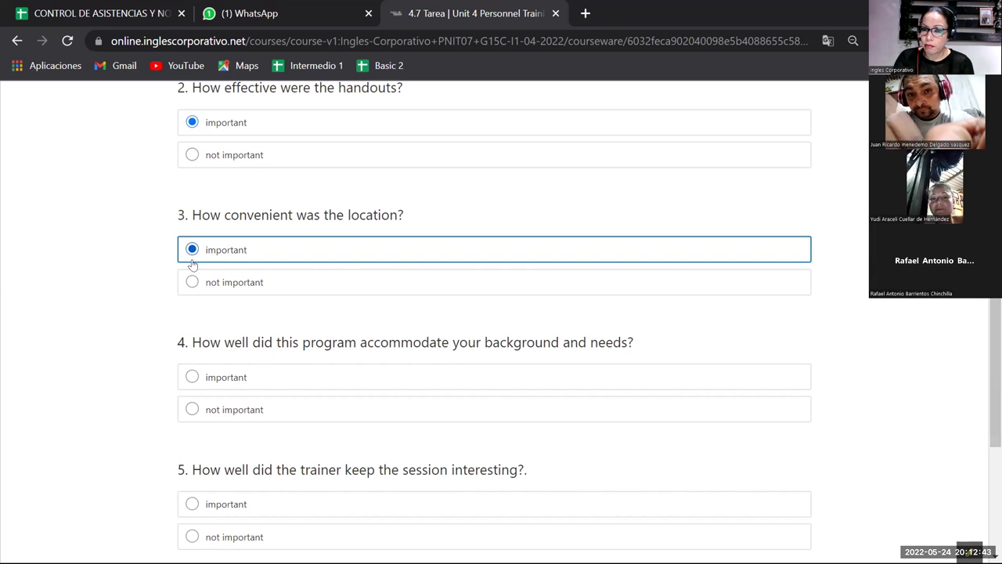
Answer "important" to questions 4 and 5, on background needs and the trainer, and submit 4.7 Tarea.
scroll(208, 276, "down", 1)
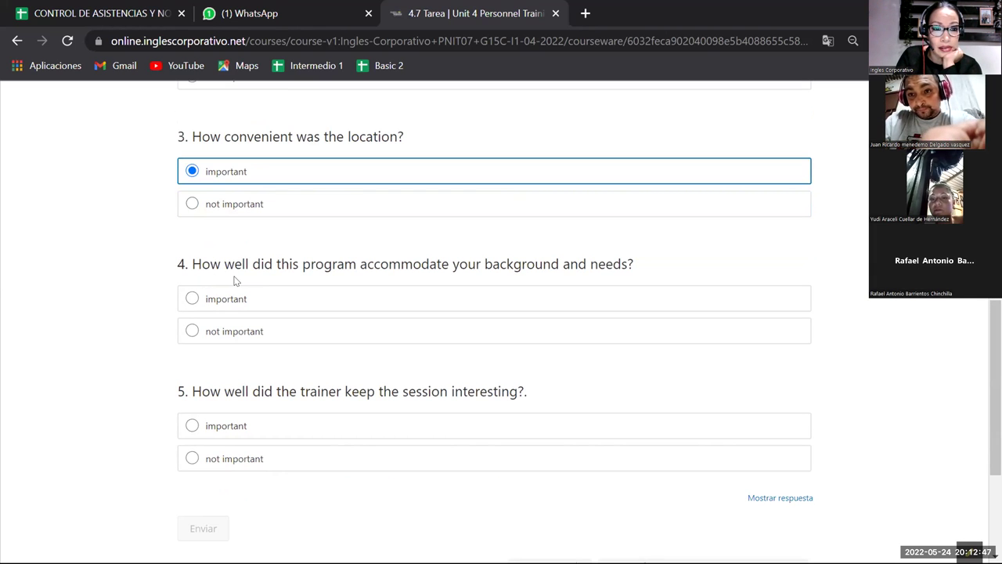
left_click(192, 298)
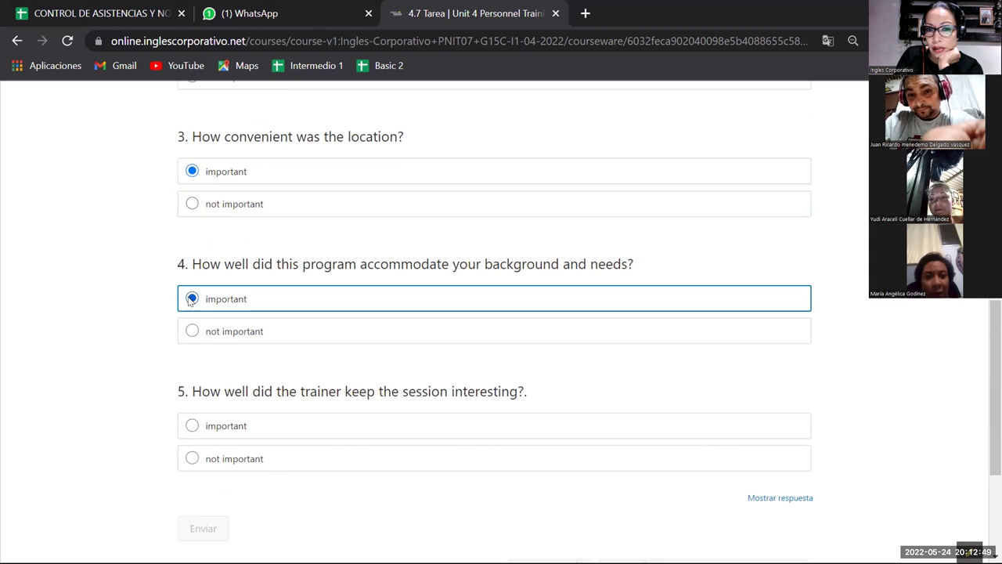
scroll(243, 382, "down", 1)
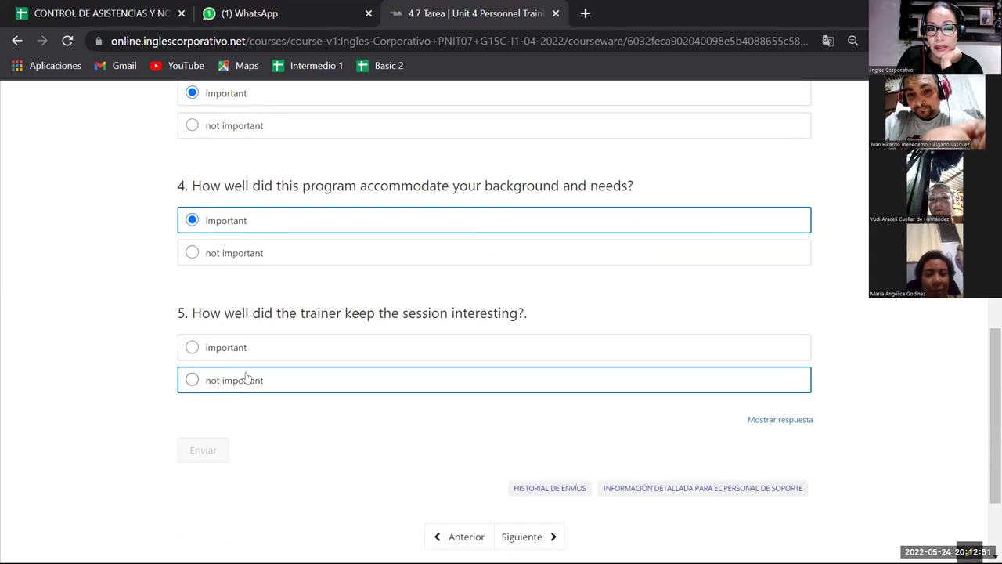
left_click(192, 346)
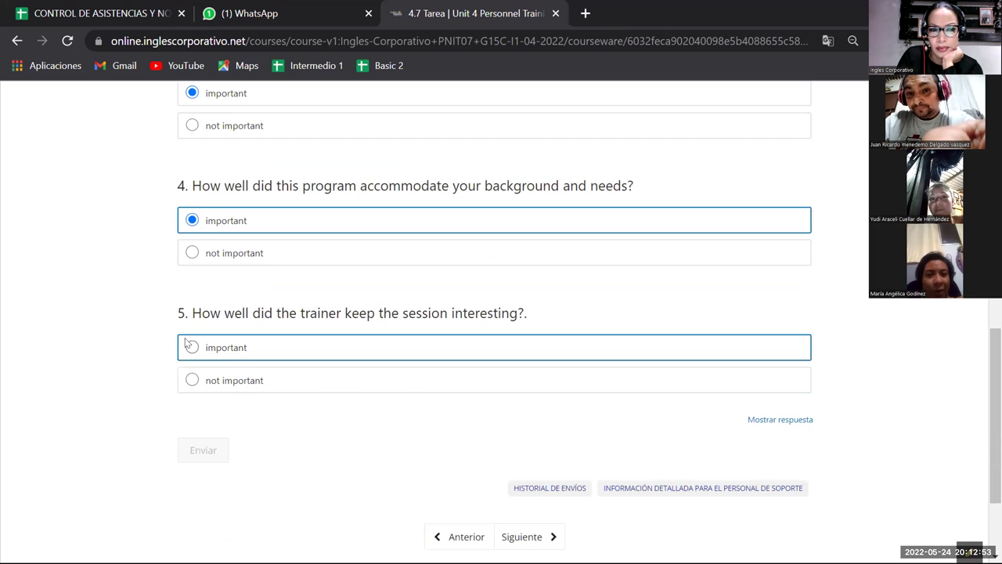
left_click(219, 456)
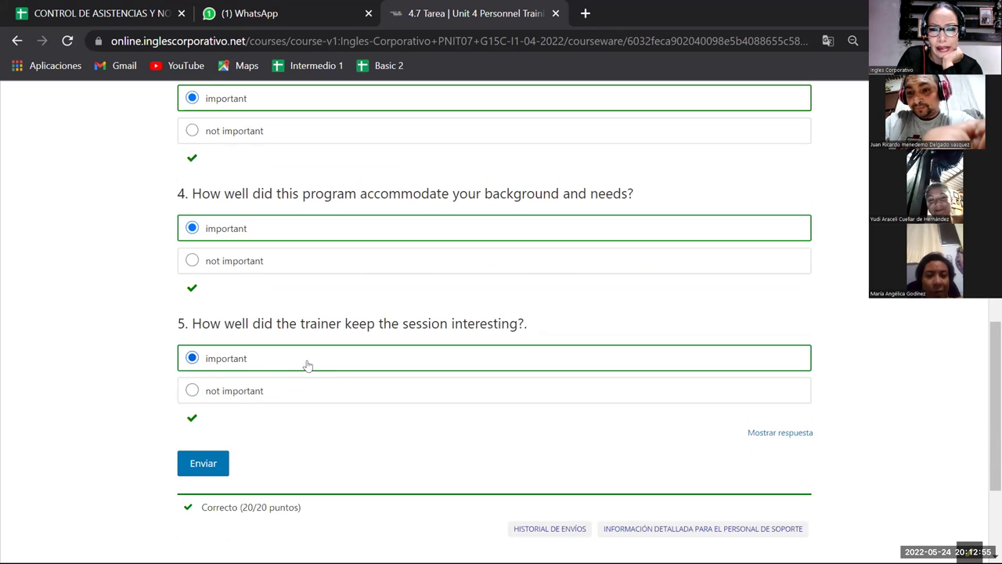
Review the graded answers of 4.7 Tarea and open the 4.9 Tarea exercise.
scroll(315, 360, "up", 2)
scroll(317, 351, "up", 3)
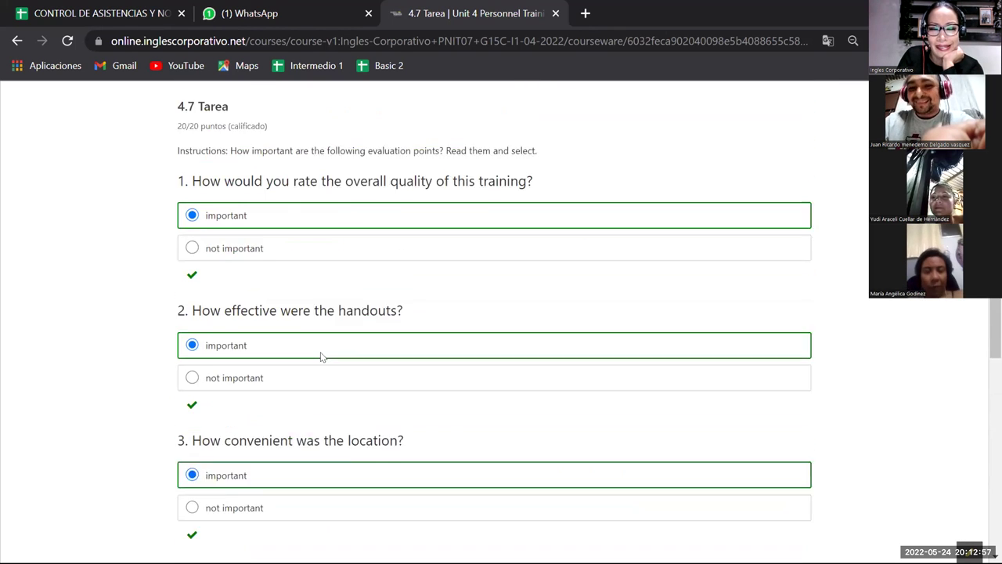
scroll(318, 357, "down", 1)
scroll(318, 357, "down", 3)
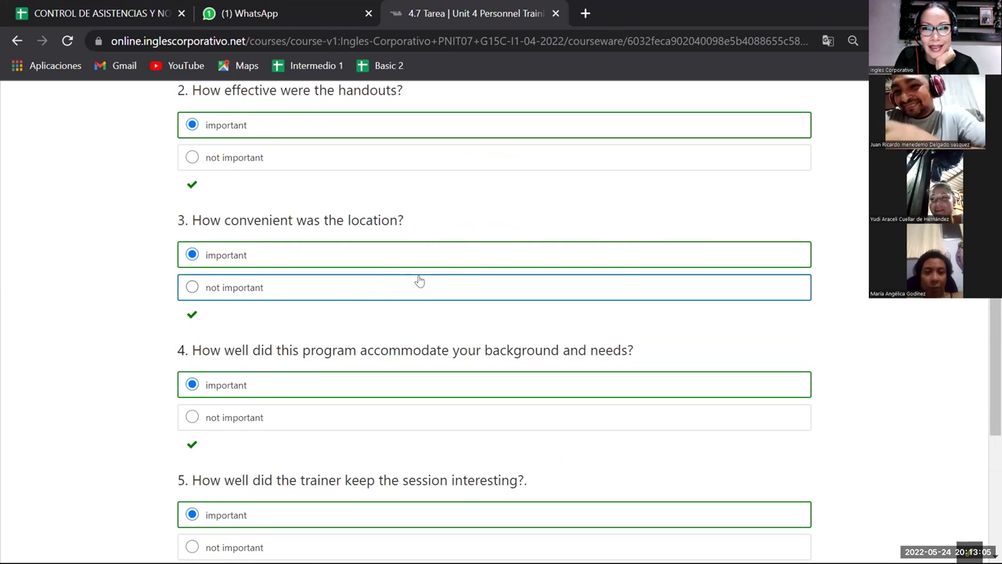
scroll(419, 280, "up", 6)
left_click(836, 273)
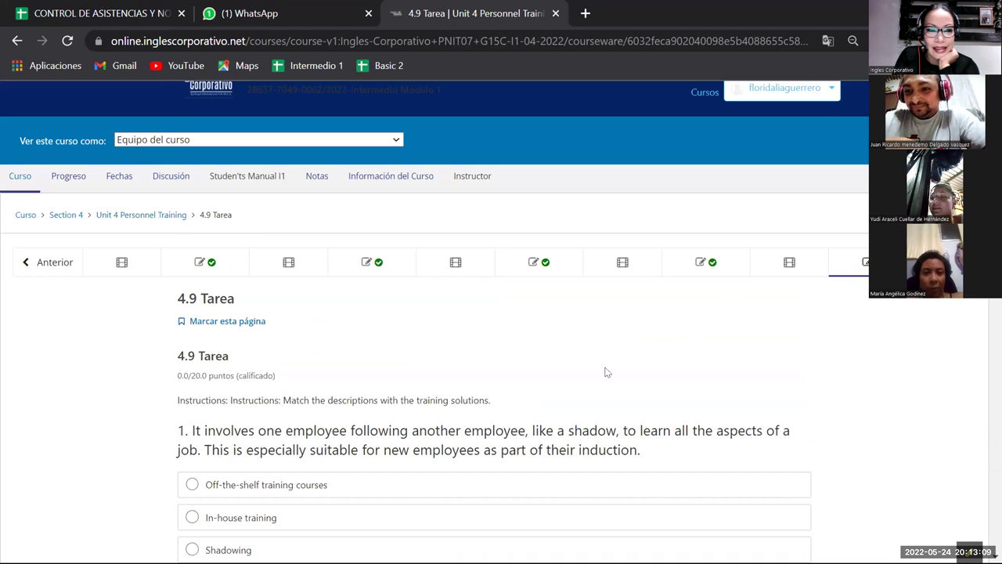
Match description 1 of 4.9 Tarea with "Shadowing" and description 2 with "Off-the-shelf training courses".
scroll(584, 371, "down", 2)
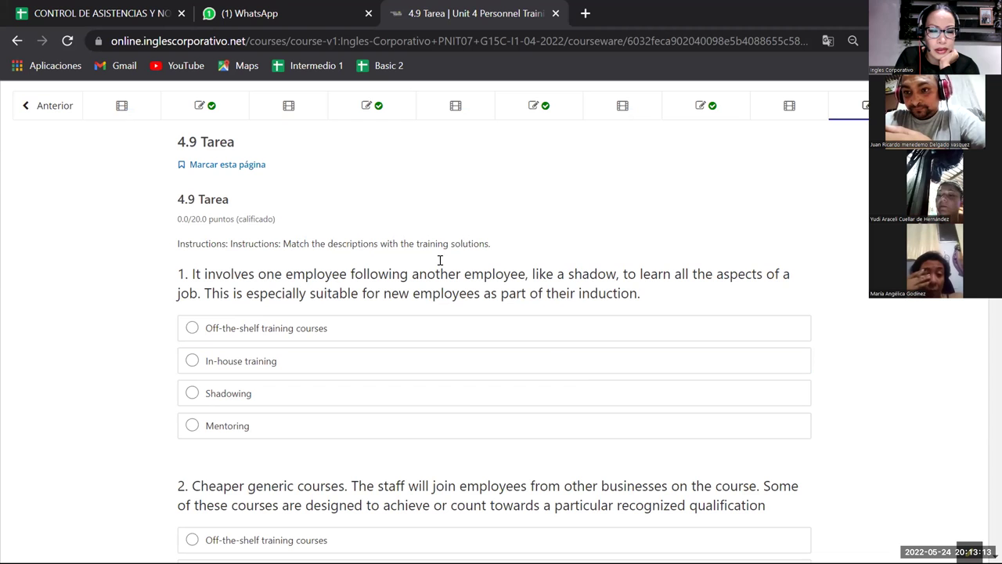
scroll(370, 296, "down", 1)
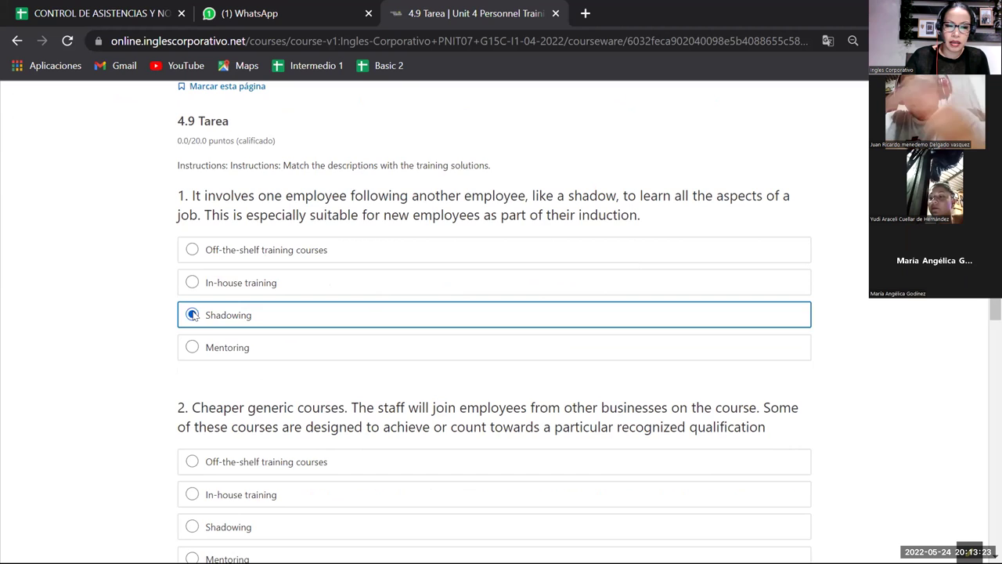
scroll(230, 349, "down", 2)
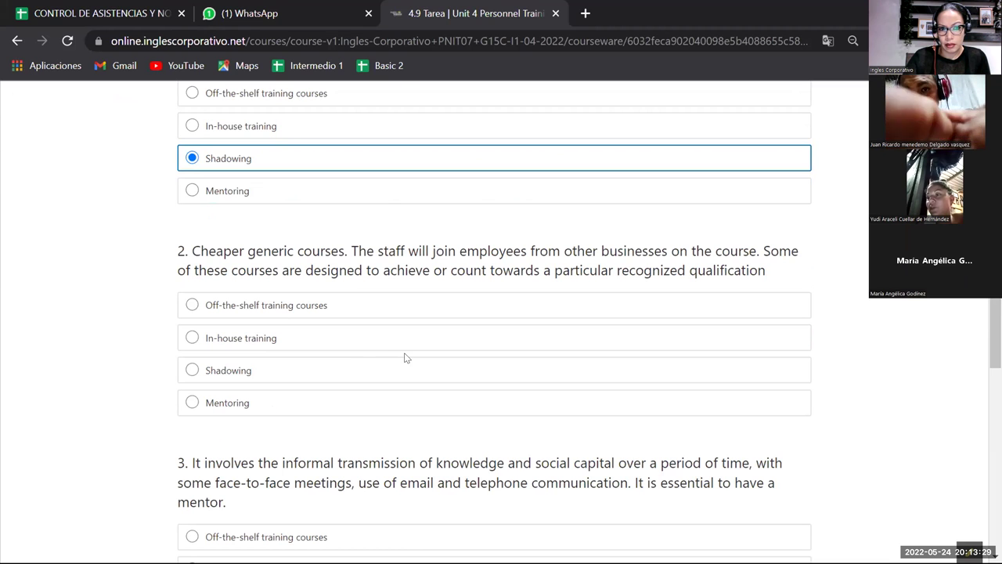
left_click(192, 306)
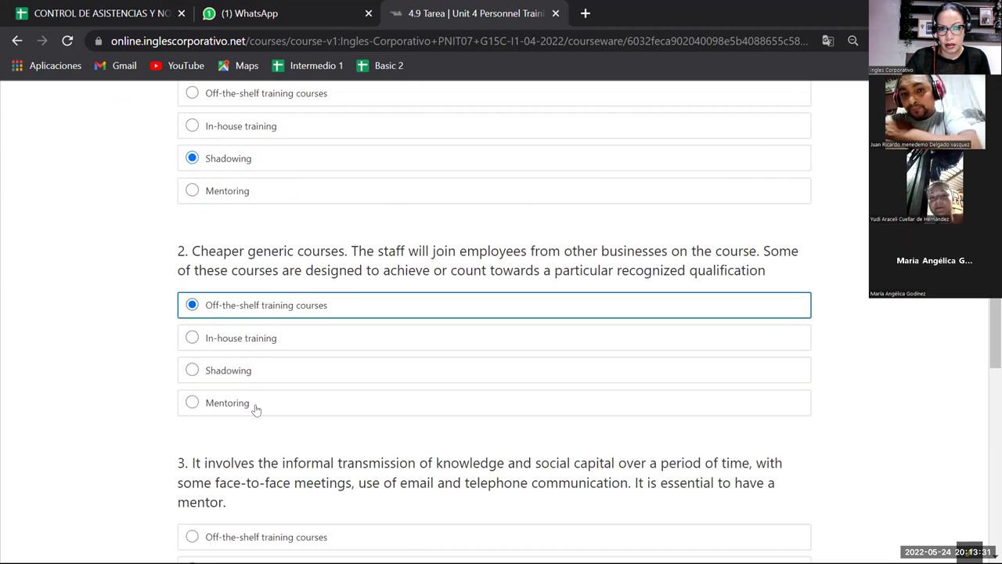
Match description 3 with "Mentoring" and description 4 with "In-house training", and submit 4.9 Tarea.
scroll(262, 421, "down", 4)
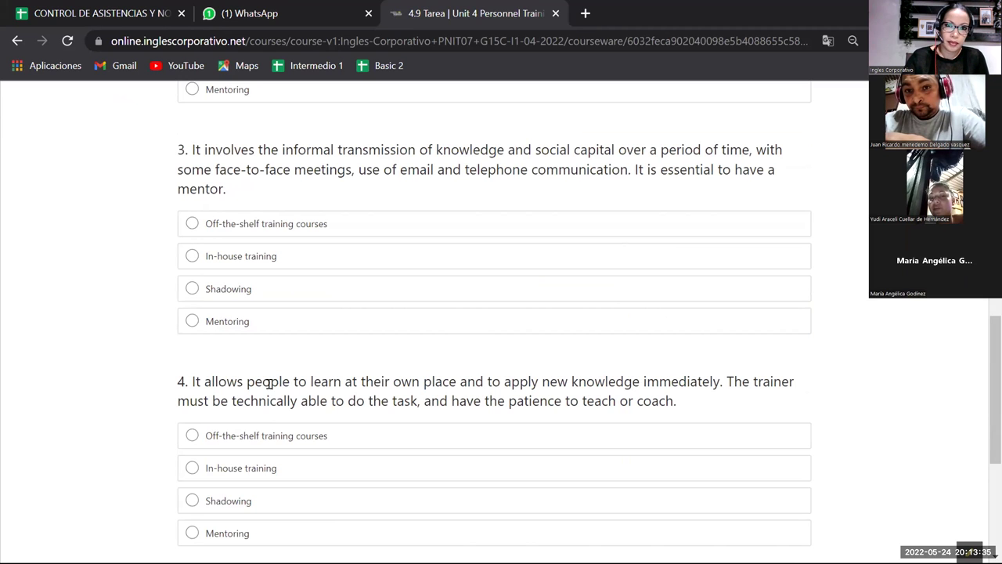
left_click(193, 321)
scroll(198, 328, "down", 3)
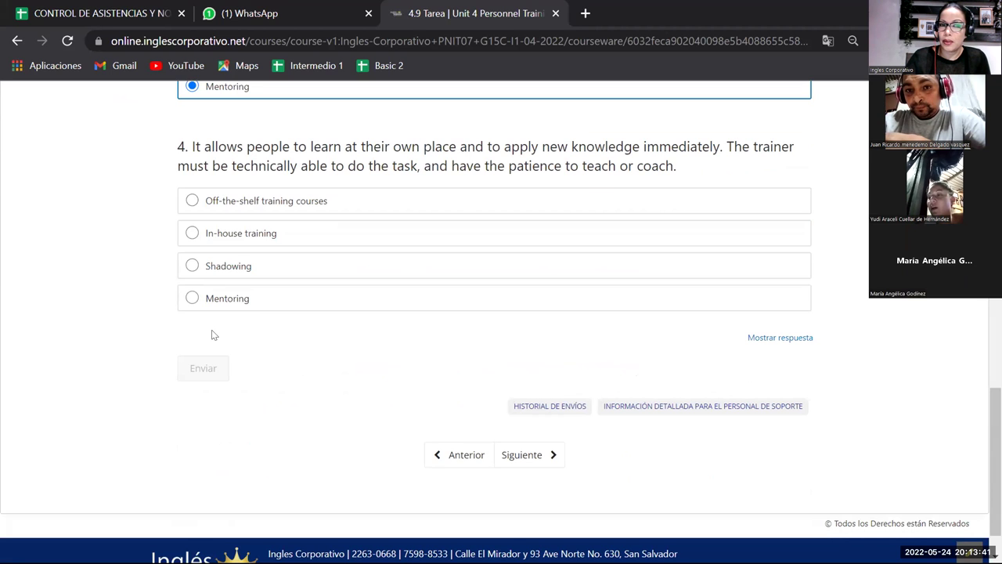
left_click(190, 233)
left_click(217, 370)
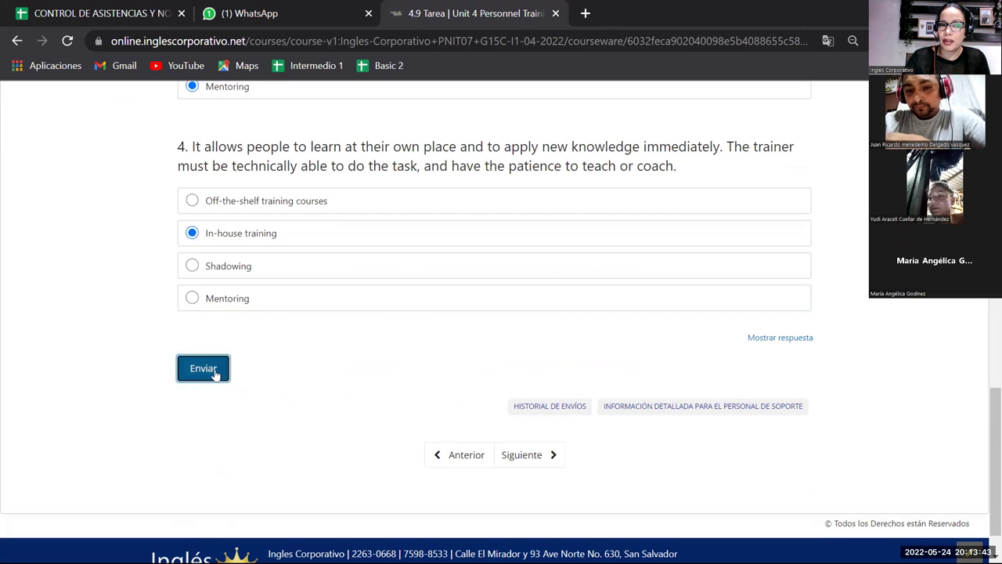
Review the graded answers of 4.9 Tarea and go on to Part 1 of the Final Exam.
scroll(361, 373, "up", 5)
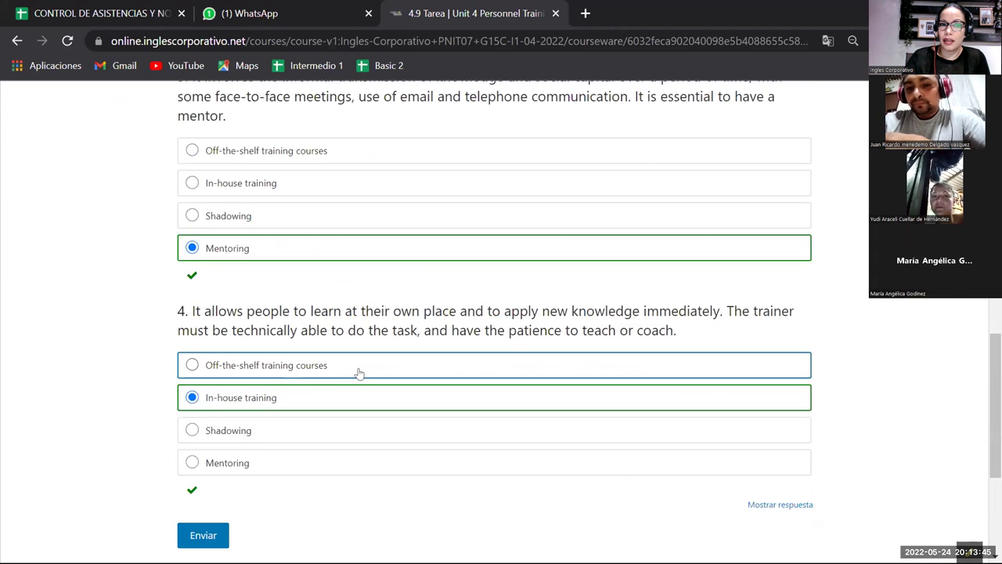
scroll(368, 373, "up", 3)
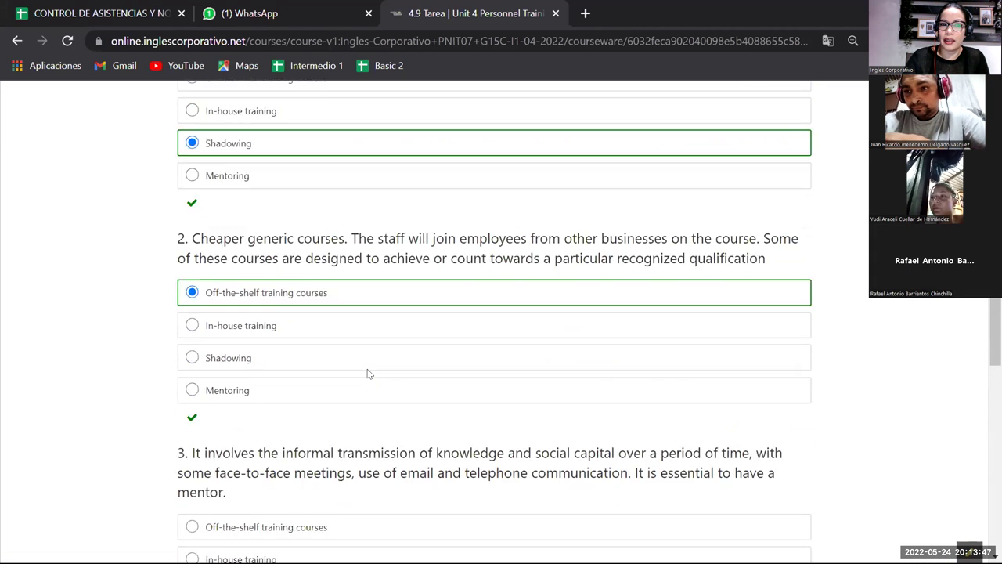
scroll(368, 372, "up", 2)
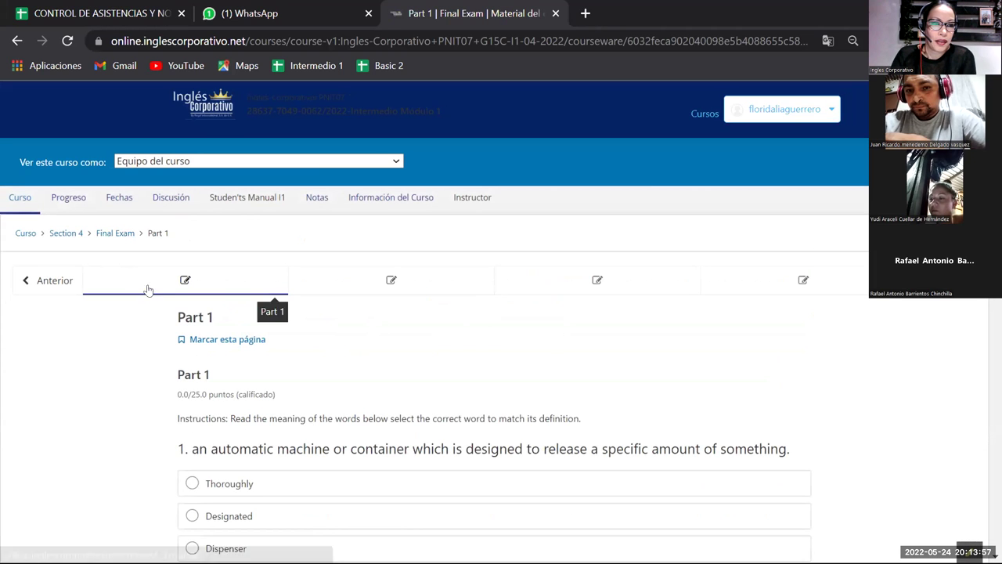
Look over the instructions and the first two word-definition questions in Part 1 of the Final Exam.
scroll(142, 339, "down", 2)
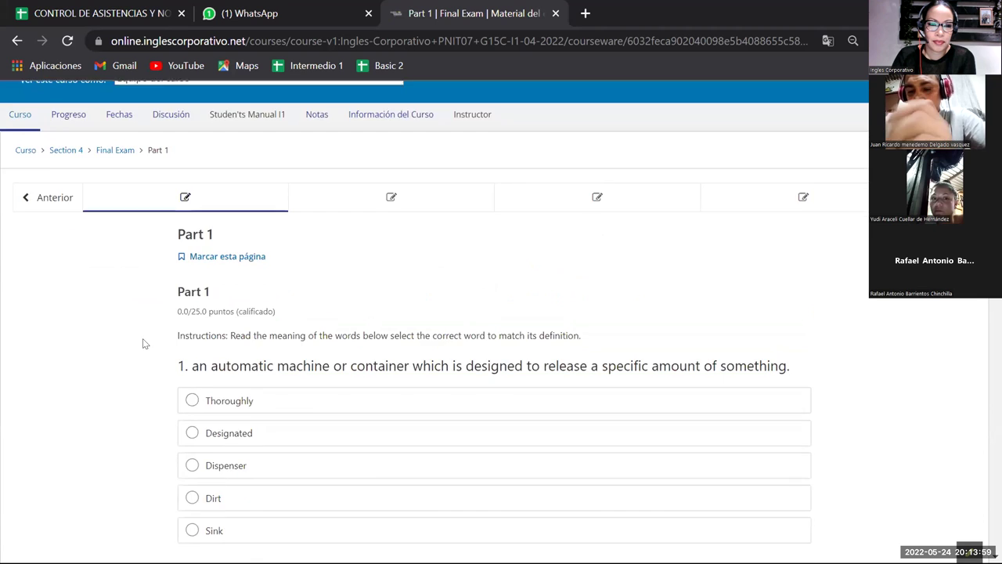
scroll(145, 339, "down", 1)
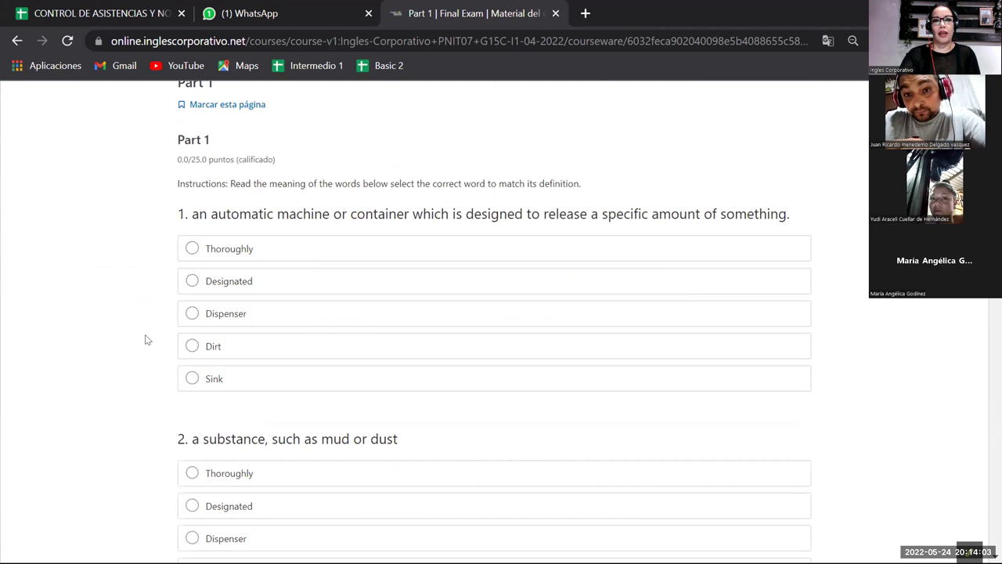
left_click(255, 506)
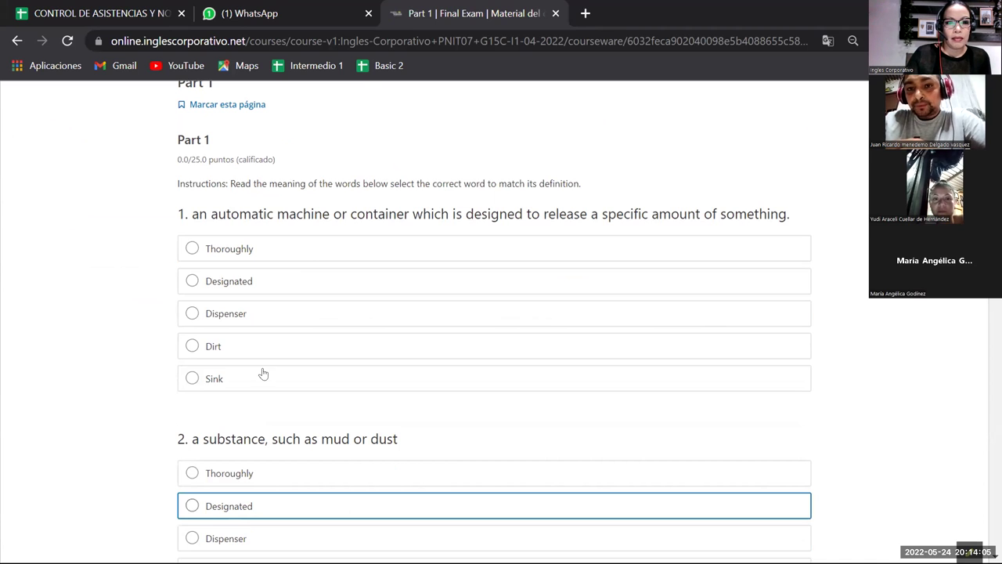
left_click(253, 401)
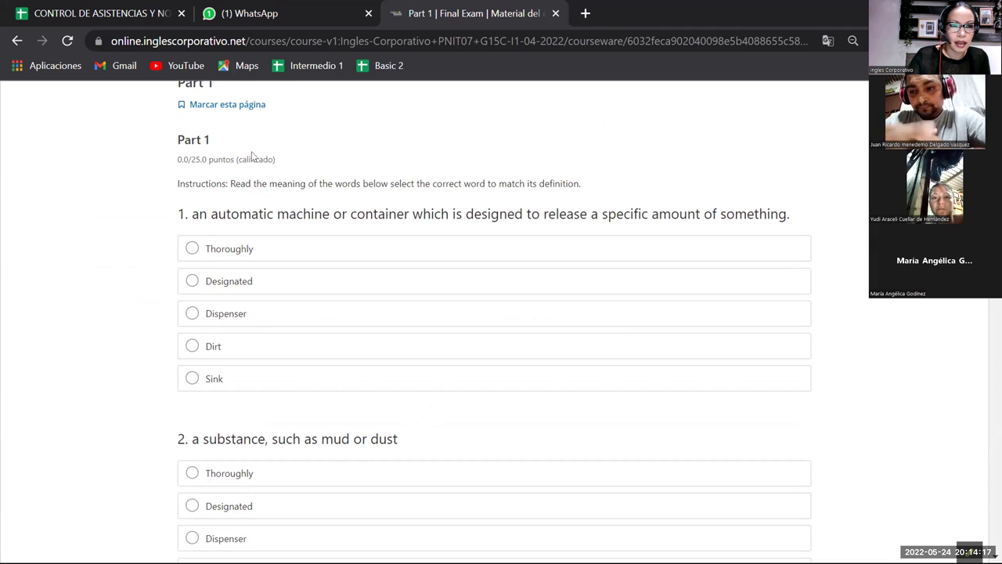
scroll(281, 181, "up", 3)
scroll(290, 200, "down", 4)
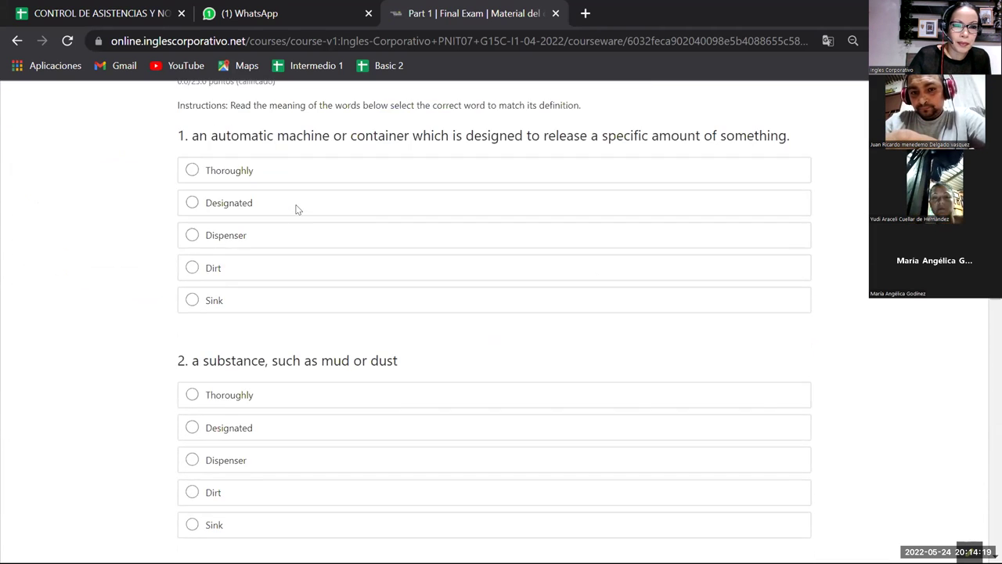